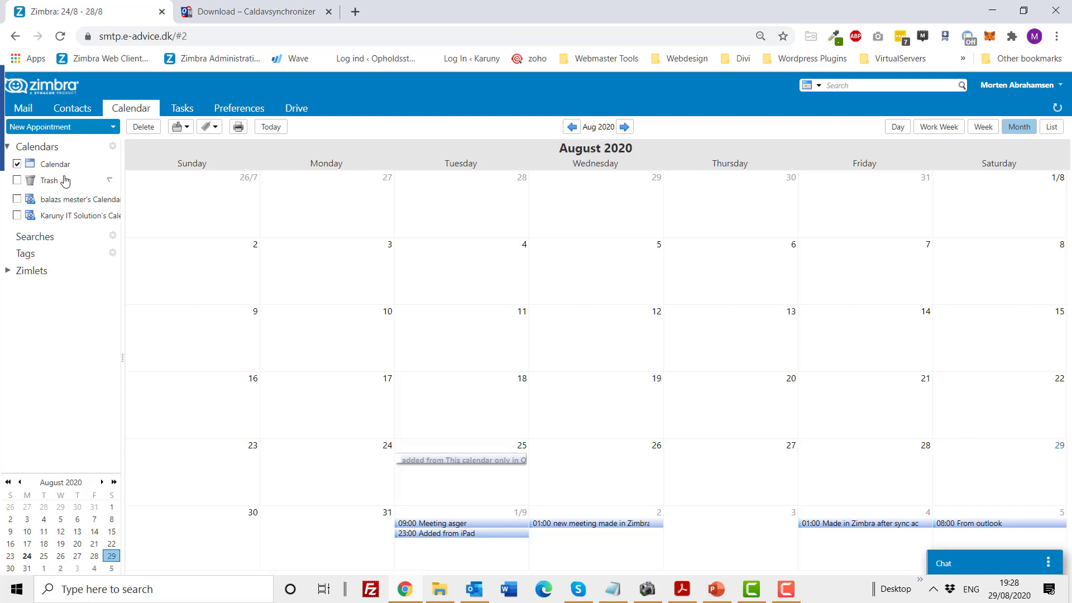
# Check the appointment count of the Zimbra Calendar folder.
pyautogui.moveTo(72, 165)
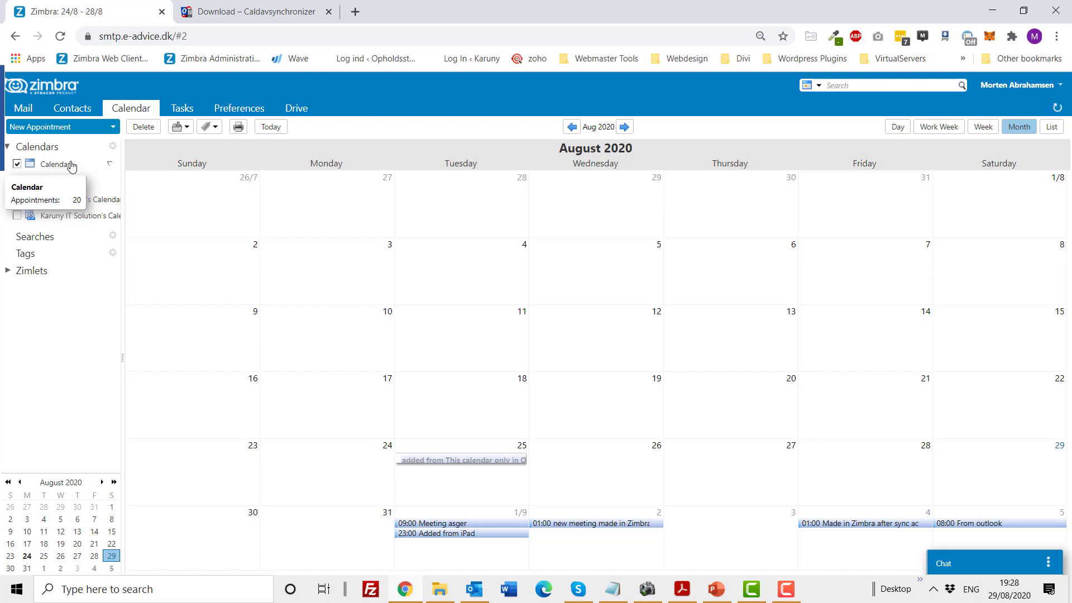
# Look over Outlook's August 2020 month view, then go back to the Zimbra calendar in Chrome.
pyautogui.click(475, 595)
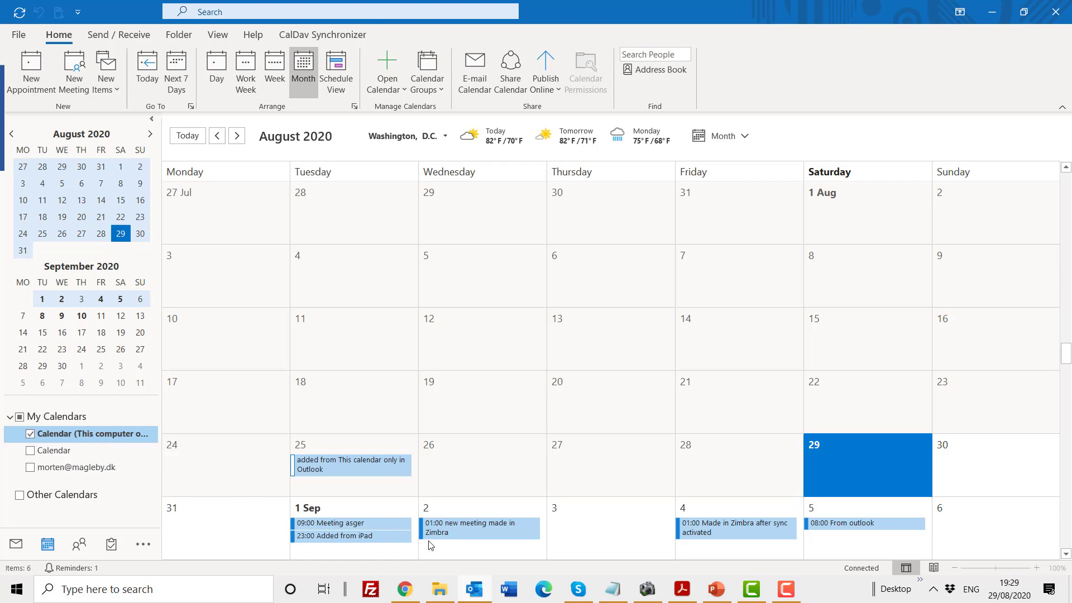
pyautogui.click(409, 593)
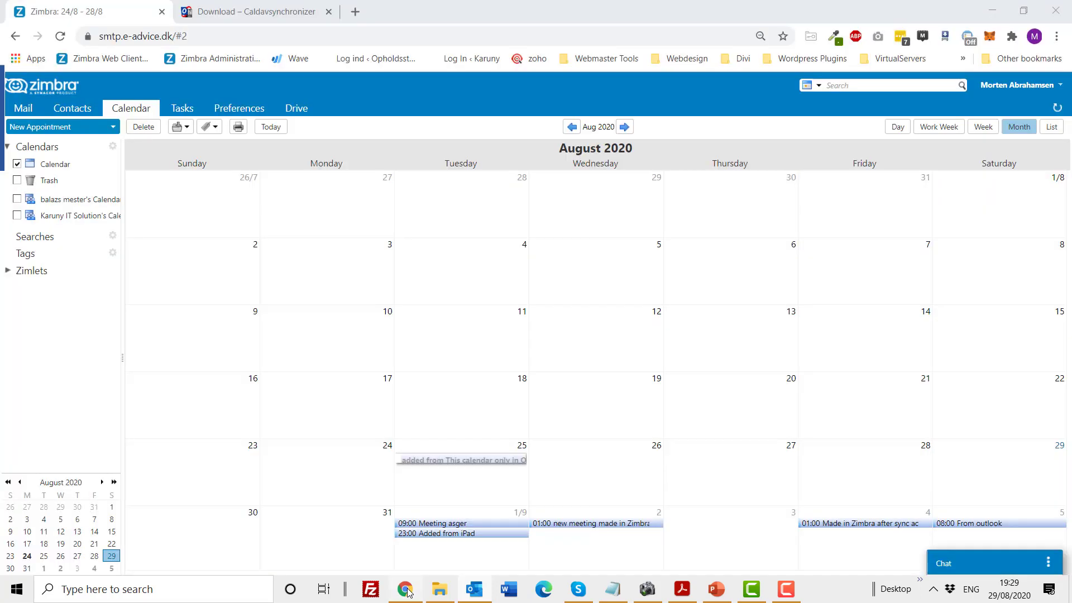
# Download OutlookCalDavSynchronizer-3.8.2.zip from the 3.8.2 changelog on the Caldavsynchronizer download page.
pyautogui.click(268, 14)
pyautogui.scroll(1, 601, 354)
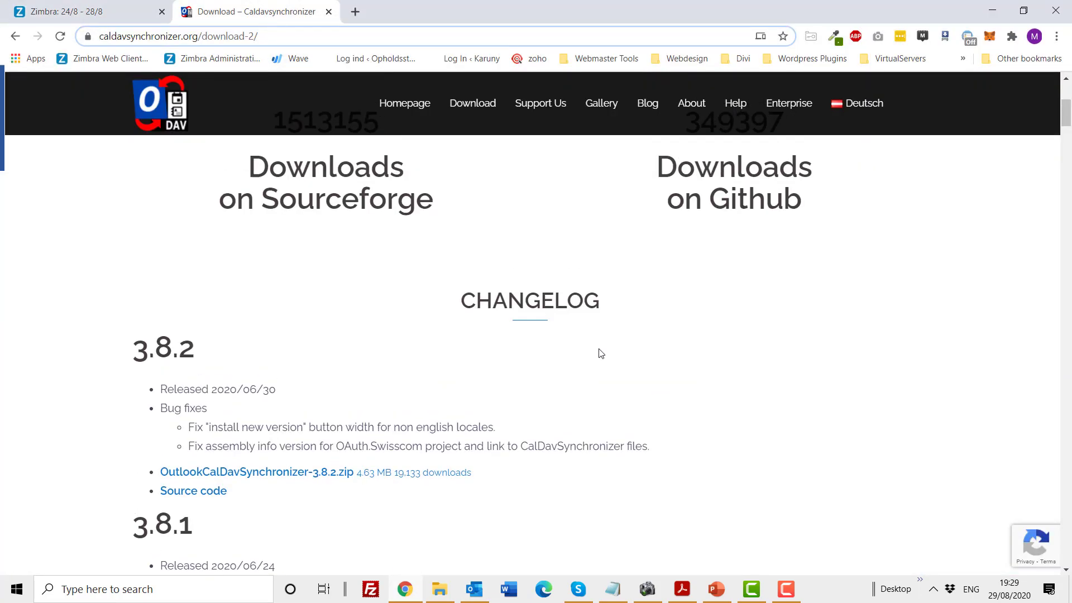
pyautogui.scroll(3, 601, 354)
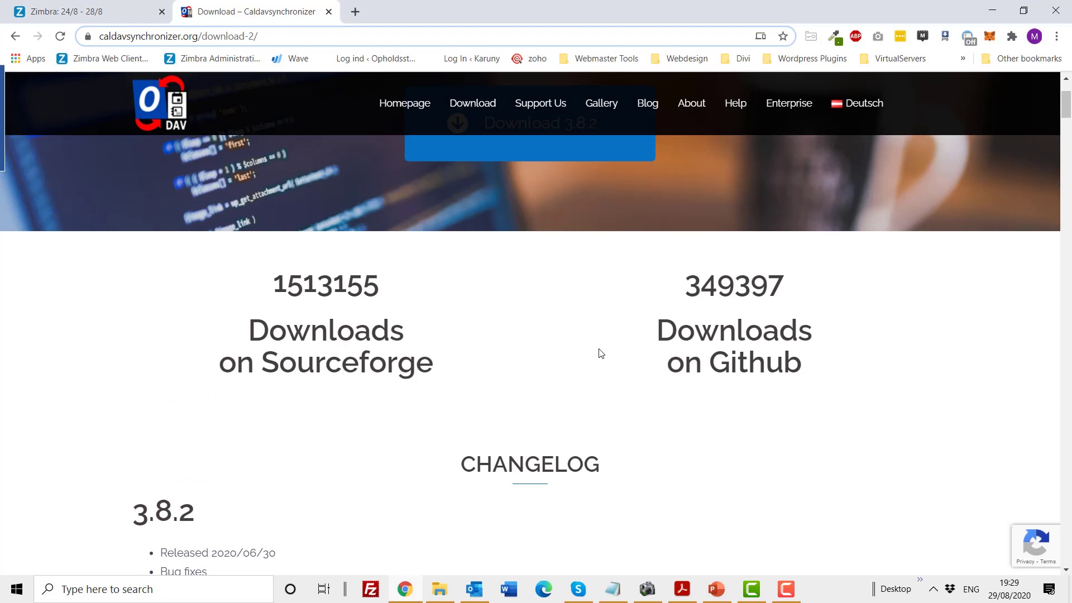
pyautogui.scroll(-1, 598, 354)
pyautogui.moveTo(290, 36); pyautogui.dragTo(99, 35)
pyautogui.scroll(-1, 509, 346)
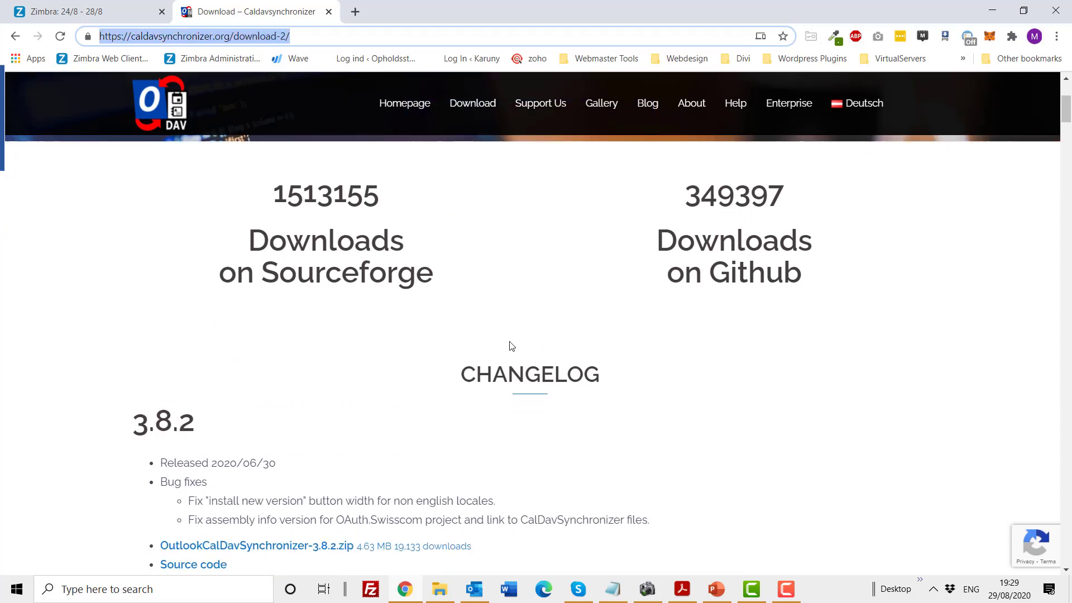
pyautogui.scroll(-1, 275, 379)
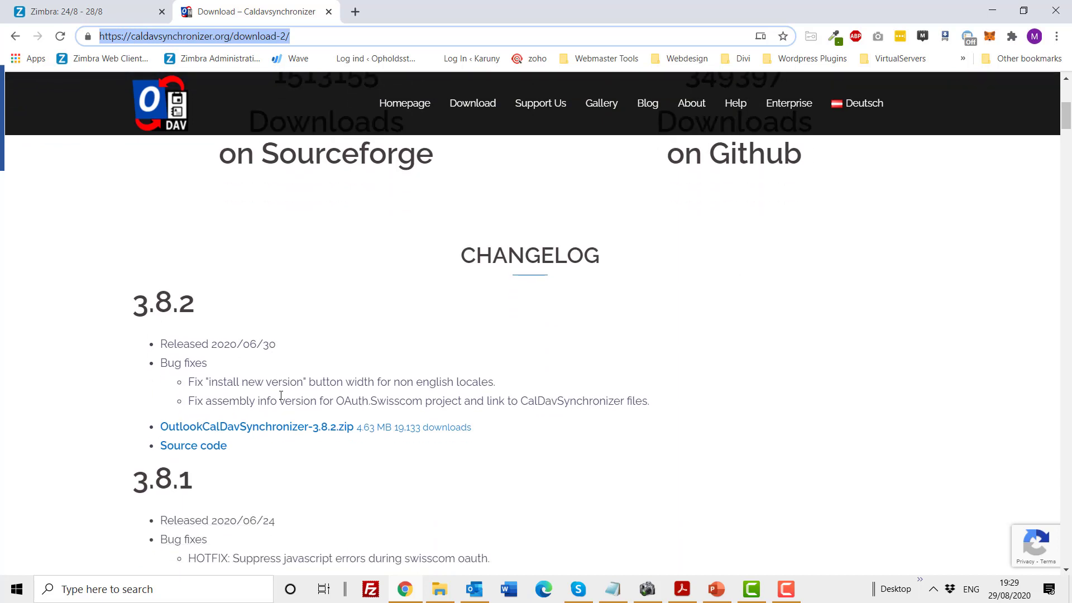
pyautogui.click(281, 434)
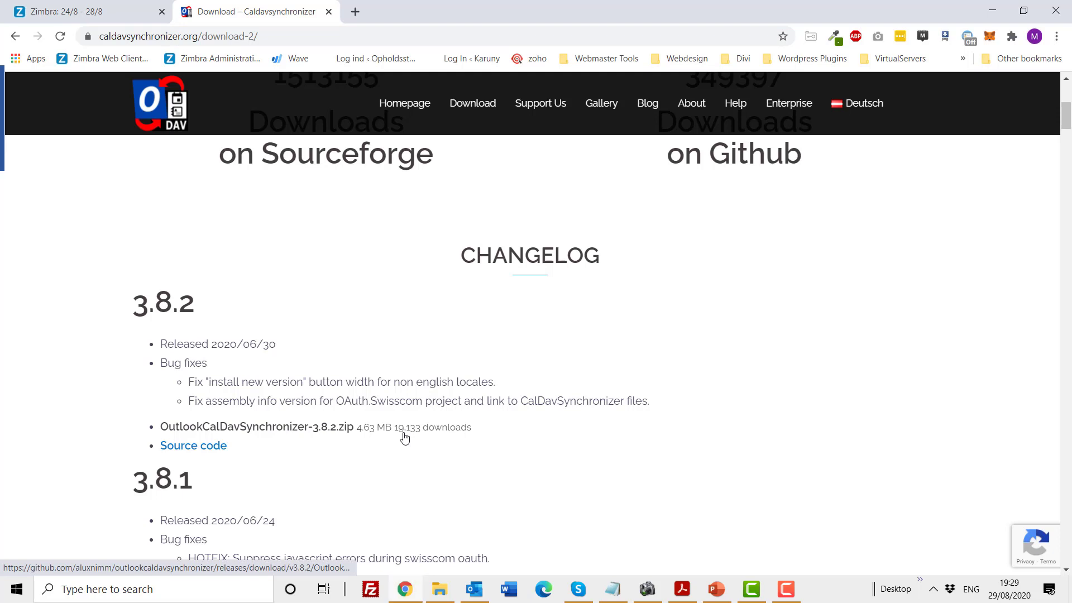
# Open the extracted OutlookCalDavSynchronizer-3.8.2 folder in Downloads and run CalDavSynchronizer.Setup to completion.
pyautogui.click(450, 589)
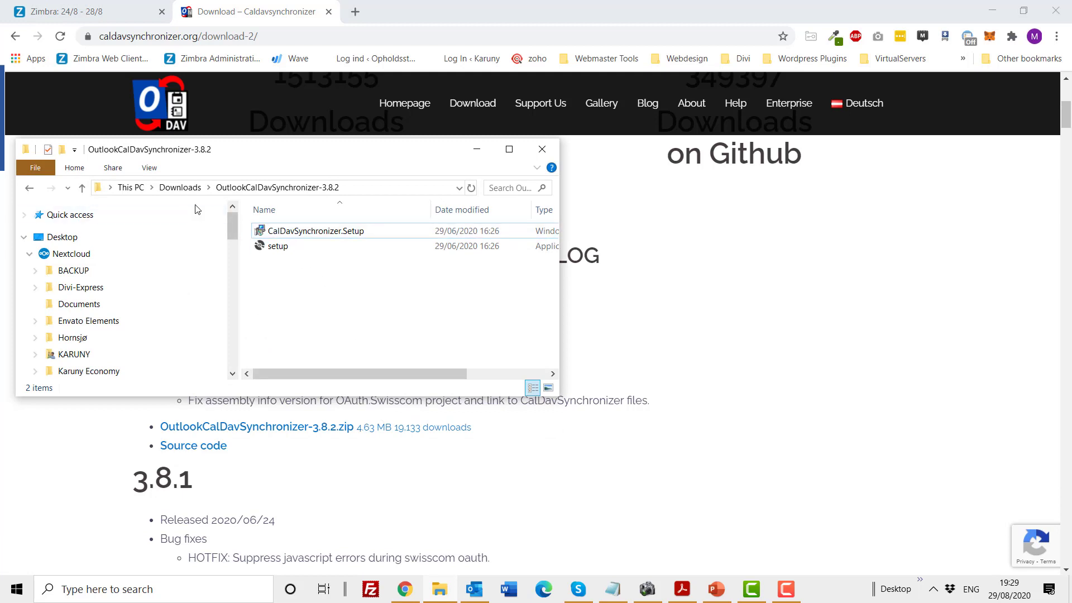
pyautogui.click(180, 187)
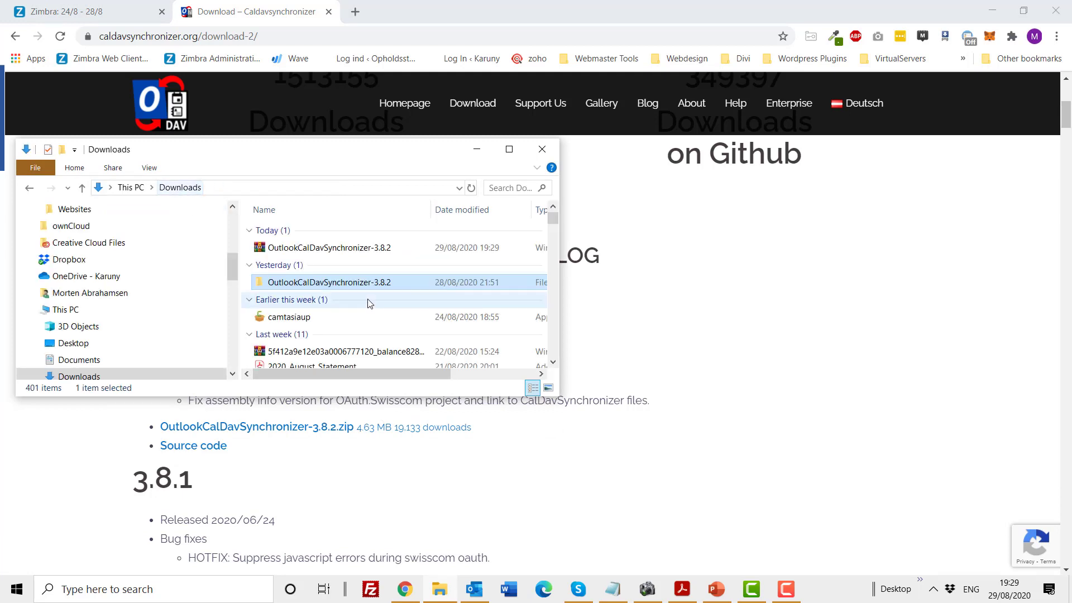
pyautogui.click(322, 249)
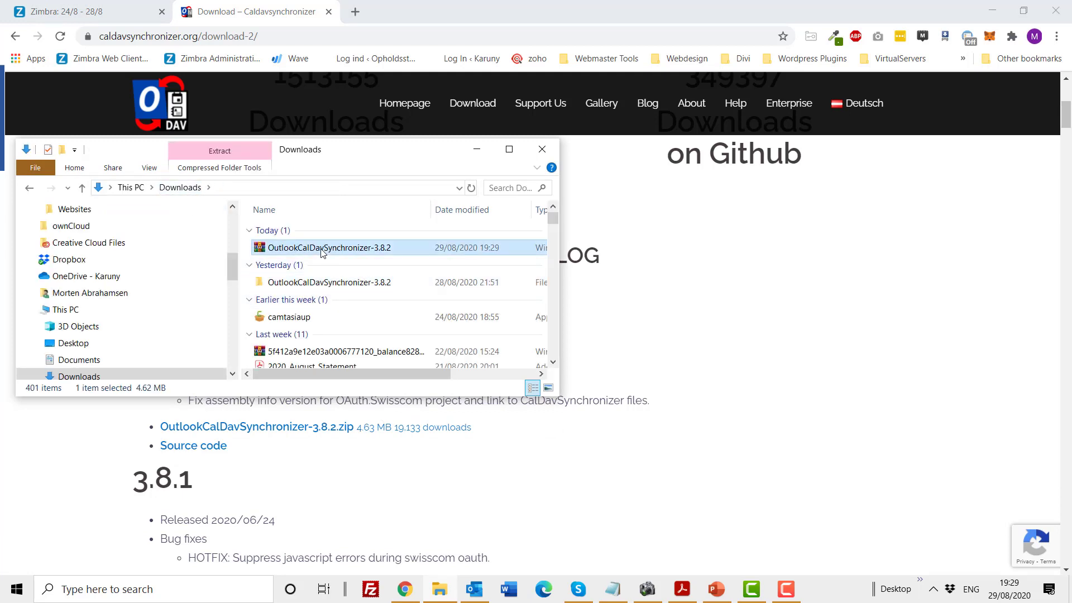
pyautogui.rightClick(322, 250)
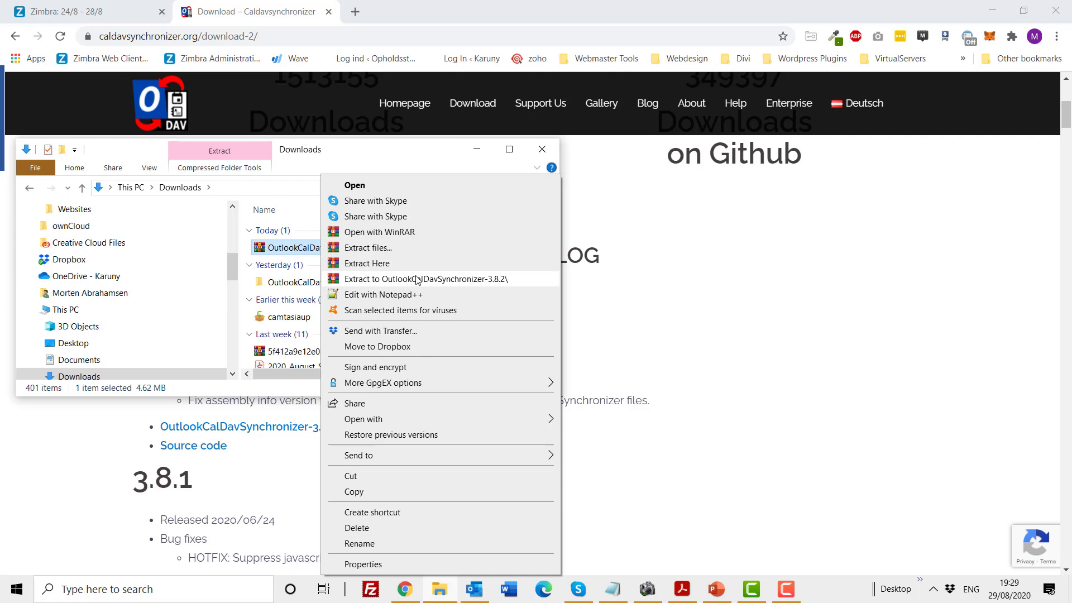
pyautogui.click(298, 283)
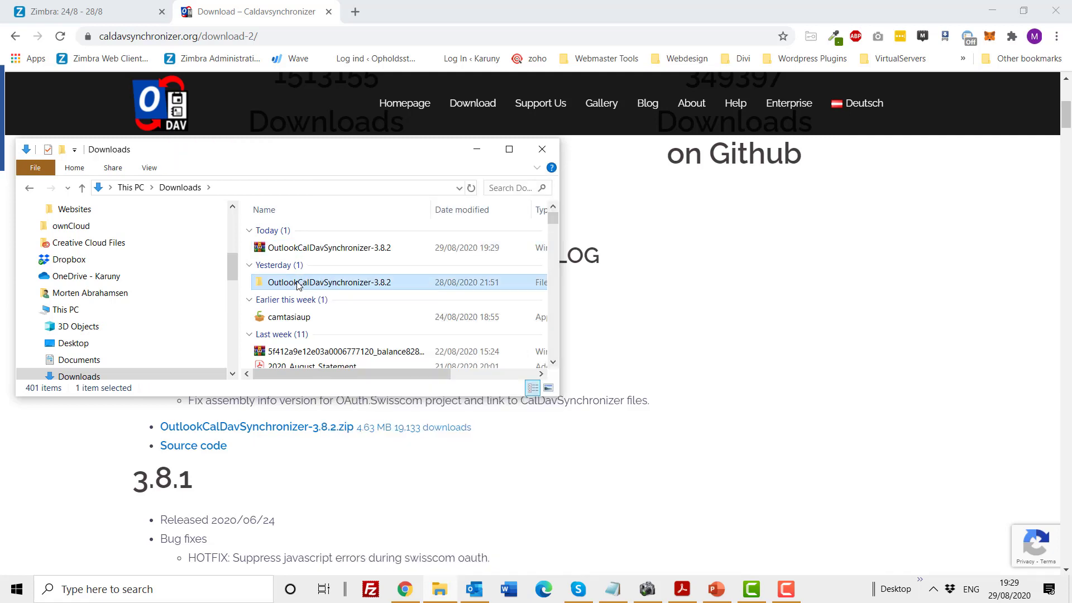
pyautogui.doubleClick(296, 283)
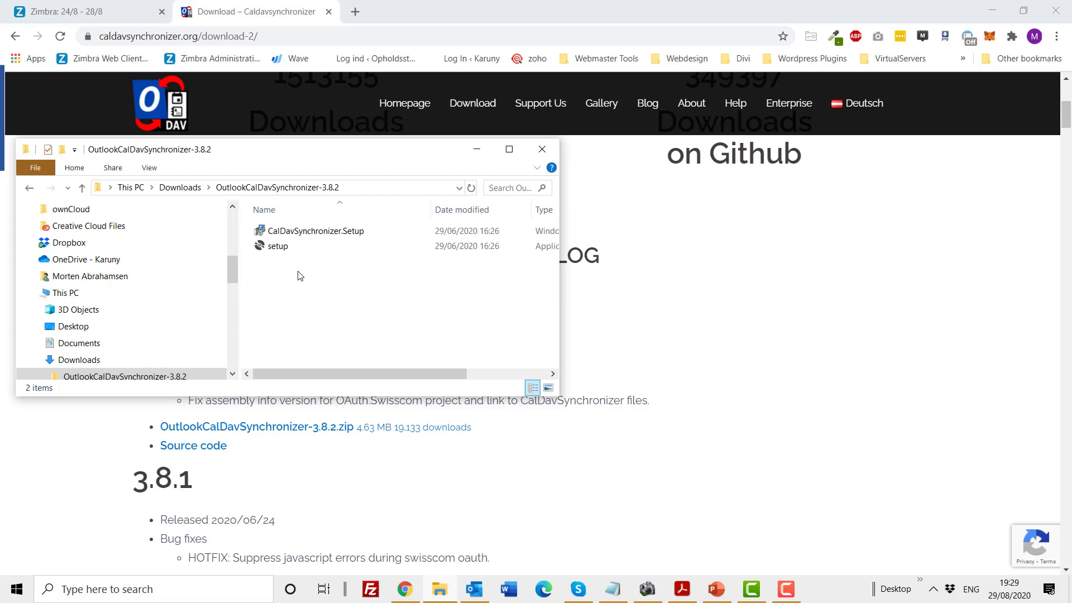
pyautogui.doubleClick(305, 231)
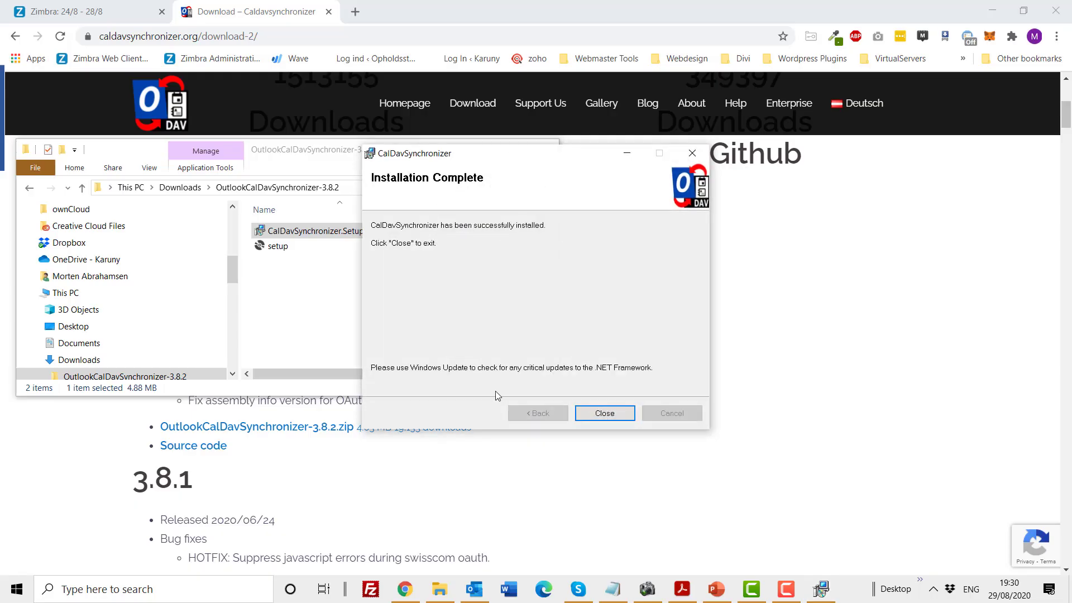
pyautogui.click(603, 414)
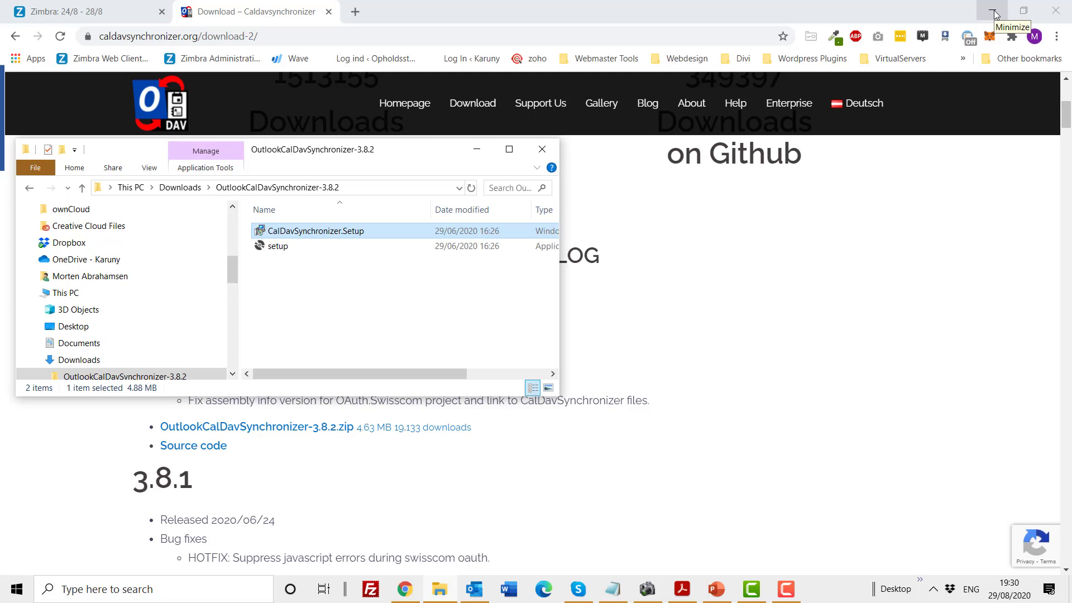
# Close and relaunch Outlook, dismiss the Nextcloud Connecting dialog, and collapse the first account's folders.
pyautogui.click(480, 588)
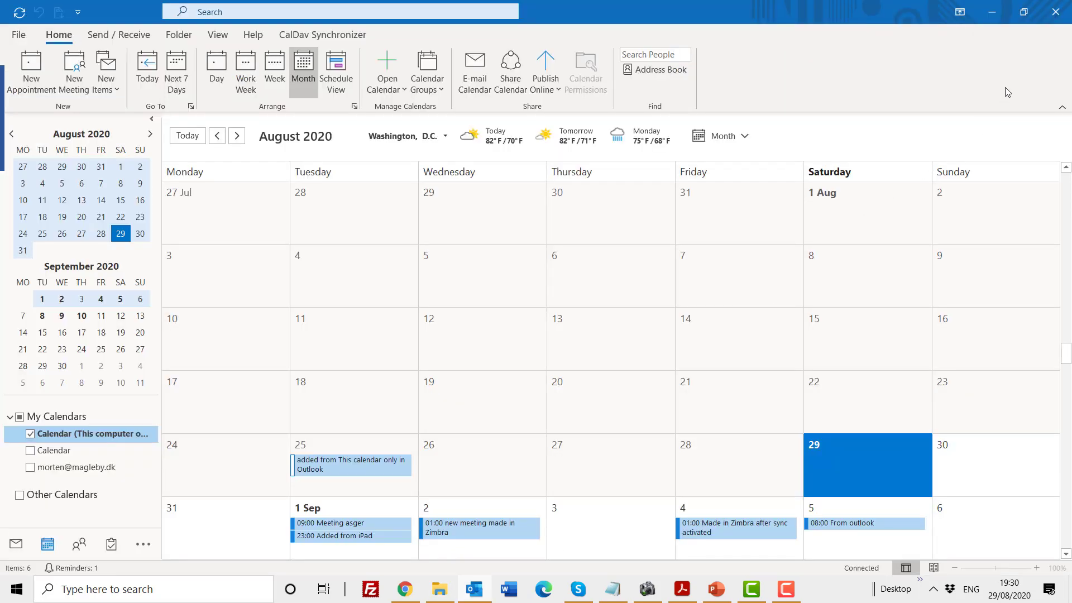
pyautogui.click(1063, 12)
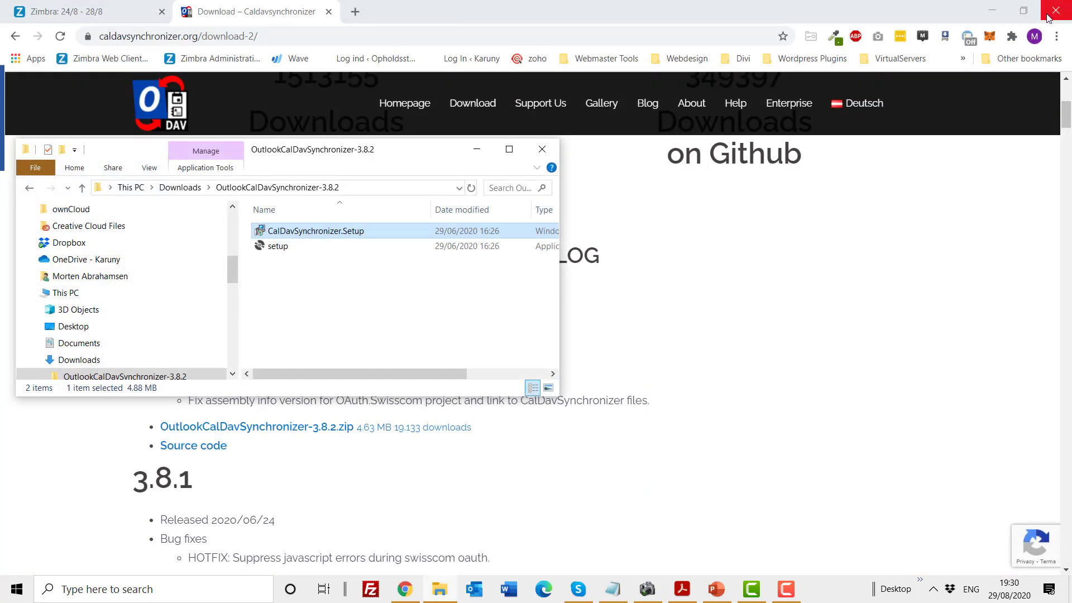
pyautogui.click(474, 591)
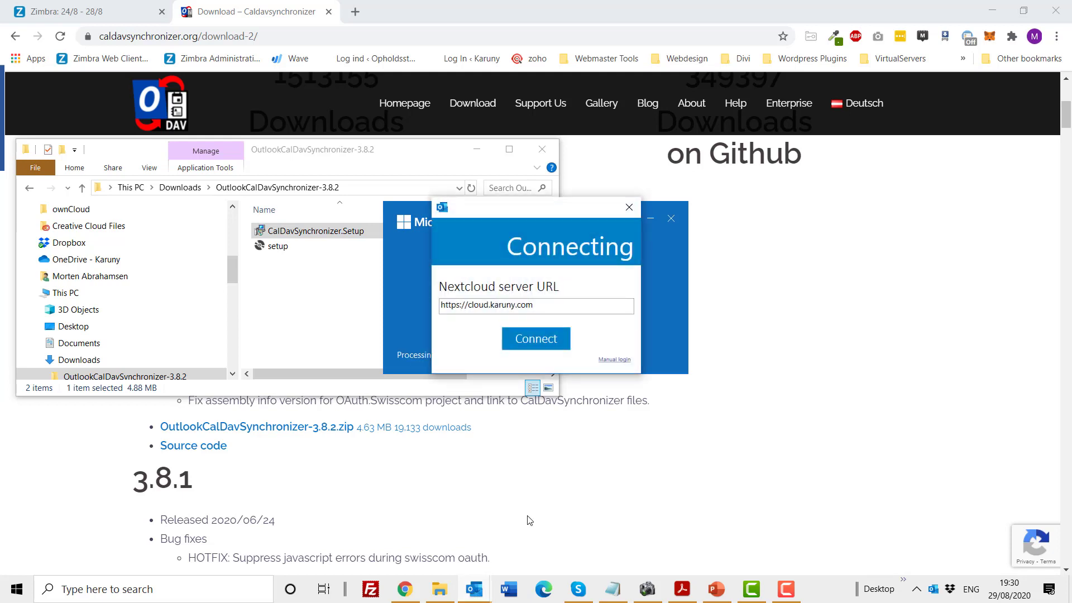
pyautogui.click(629, 207)
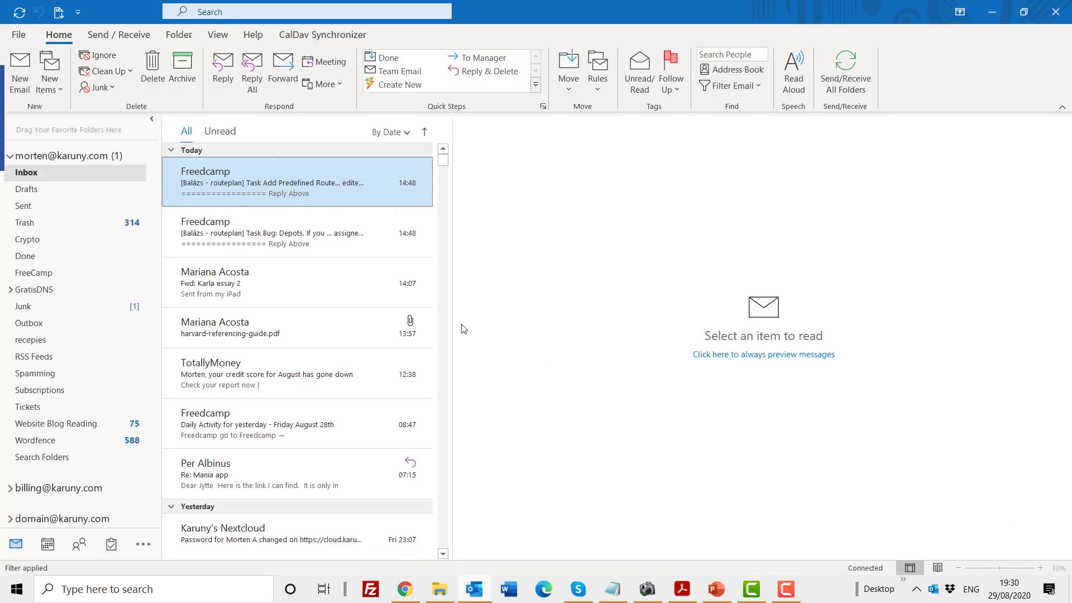
pyautogui.click(9, 157)
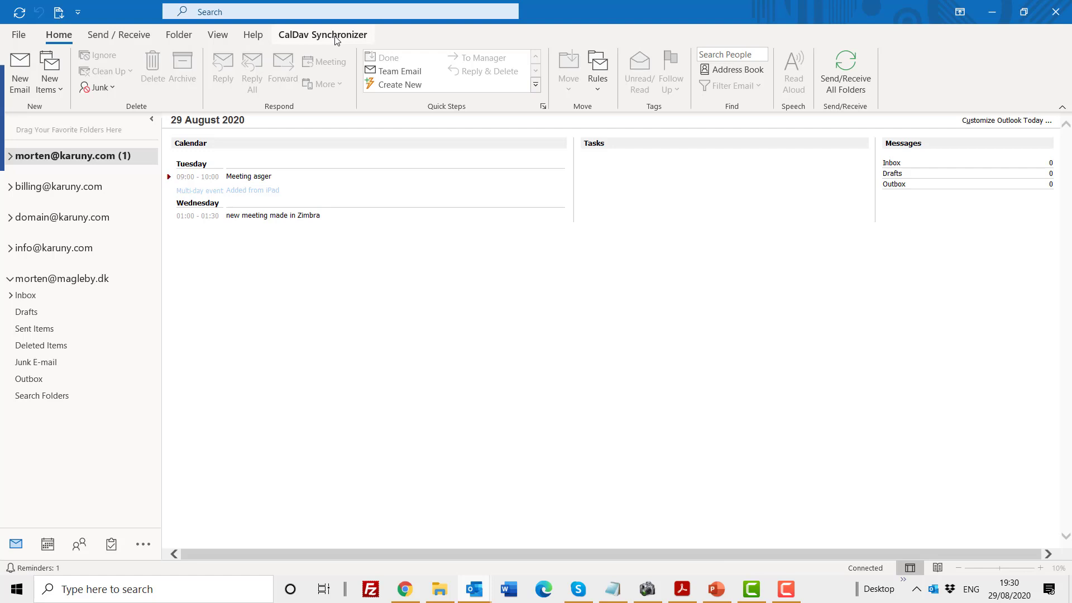
# Open Synchronization Profiles from the CalDav Synchronizer tab and delete the Info profile.
pyautogui.click(337, 40)
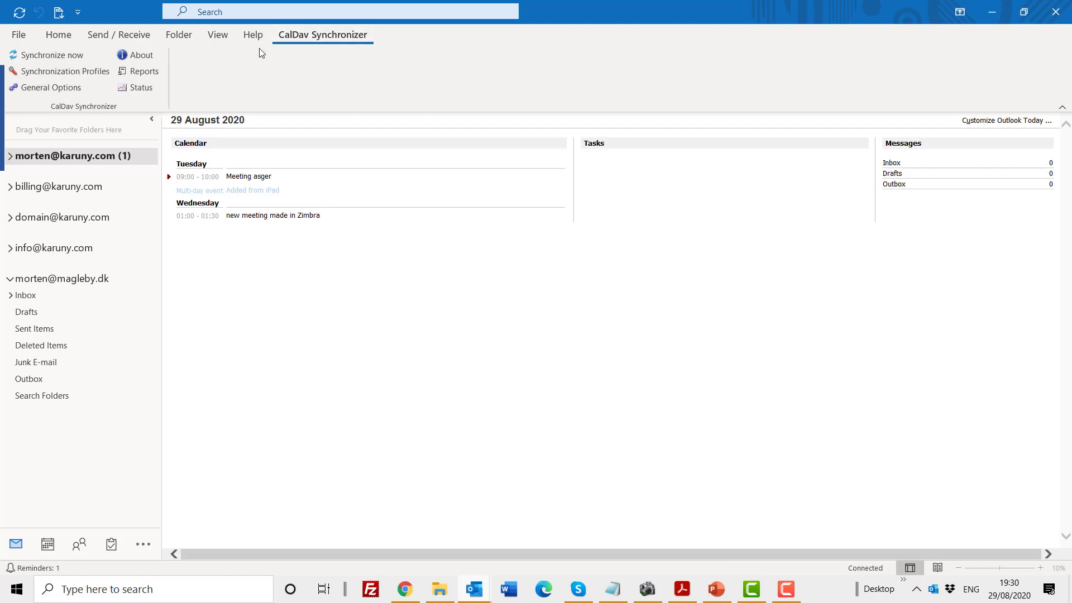
pyautogui.click(48, 75)
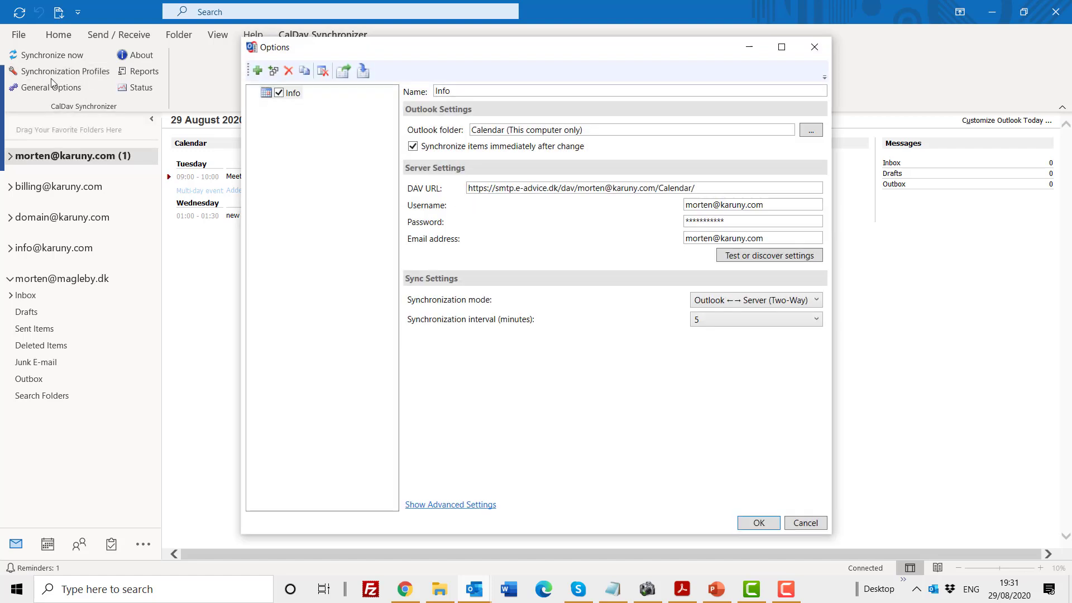
pyautogui.click(292, 94)
pyautogui.click(289, 71)
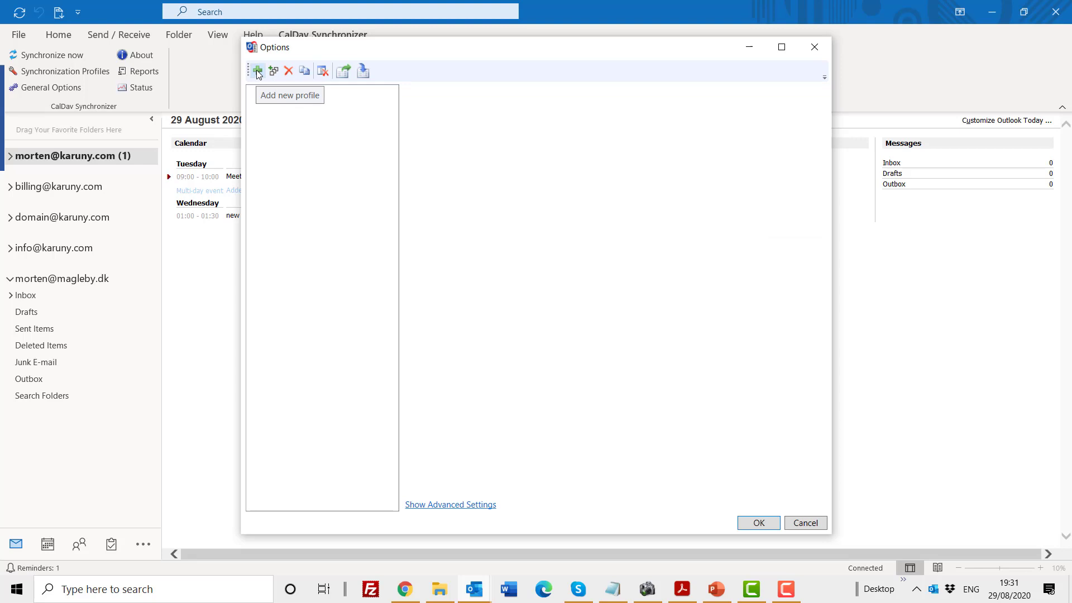
# Add a new synchronization profile of type Generic CalDAV/CardDAV.
pyautogui.click(256, 70)
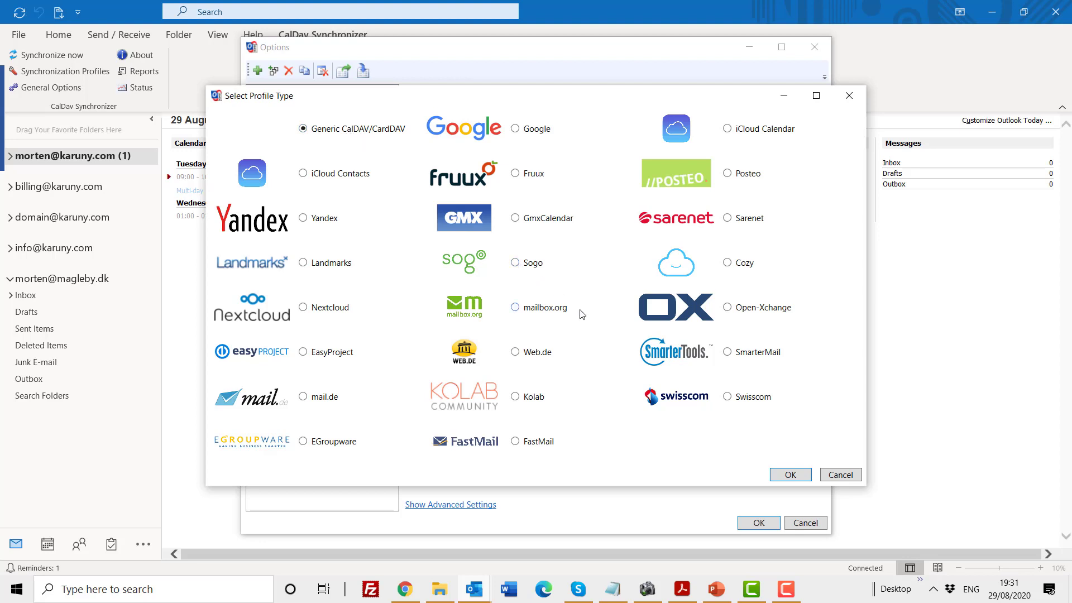
pyautogui.click(794, 475)
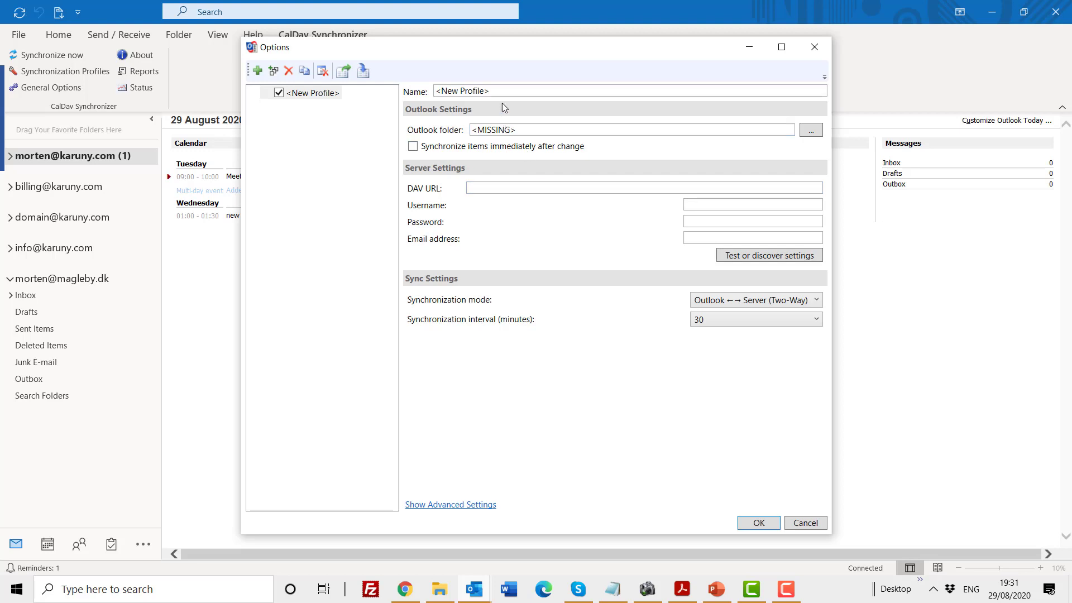
# Replace the <New Profile> placeholder name with 'Calendar' followed by the user's first name.
pyautogui.moveTo(504, 91); pyautogui.dragTo(442, 92)
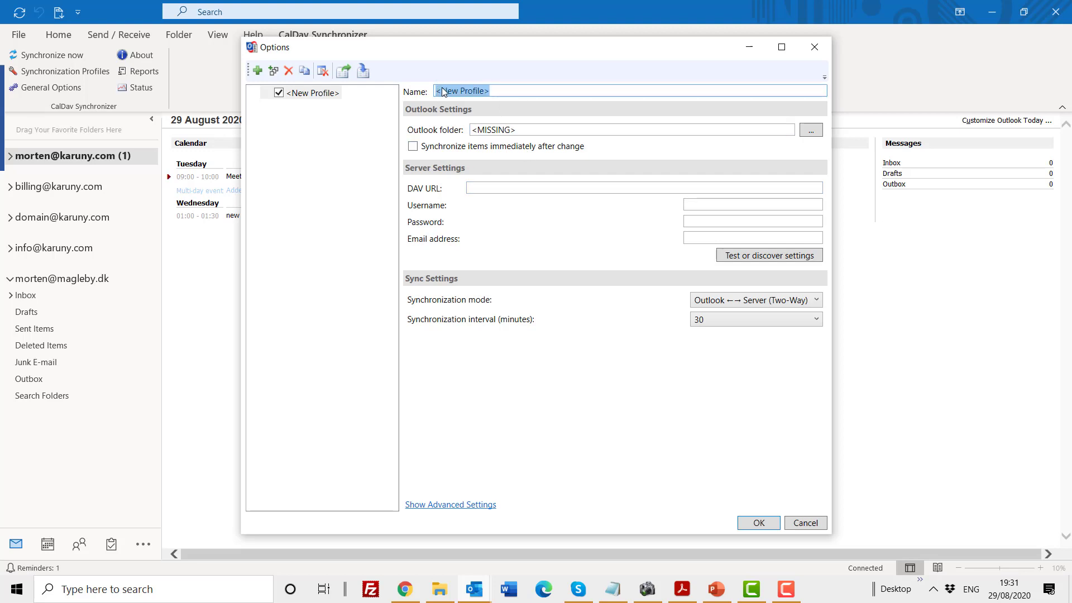
pyautogui.write('morten')
pyautogui.press('BackSpace')
pyautogui.press('BackSpace')
pyautogui.press('BackSpace')
pyautogui.press('BackSpace')
pyautogui.press('BackSpace')
pyautogui.press('BackSpace')
pyautogui.press('BackSpace')
pyautogui.write('Calendar Morten')
# Choose Calendar (This computer only) as the profile's Outlook folder in the folder picker.
pyautogui.click(811, 130)
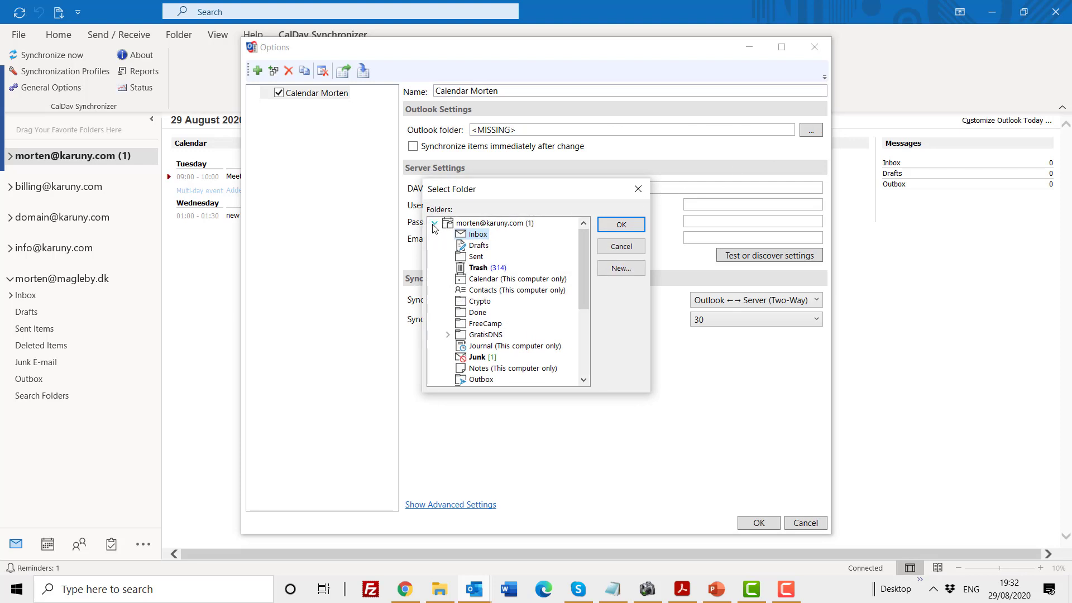
pyautogui.click(434, 225)
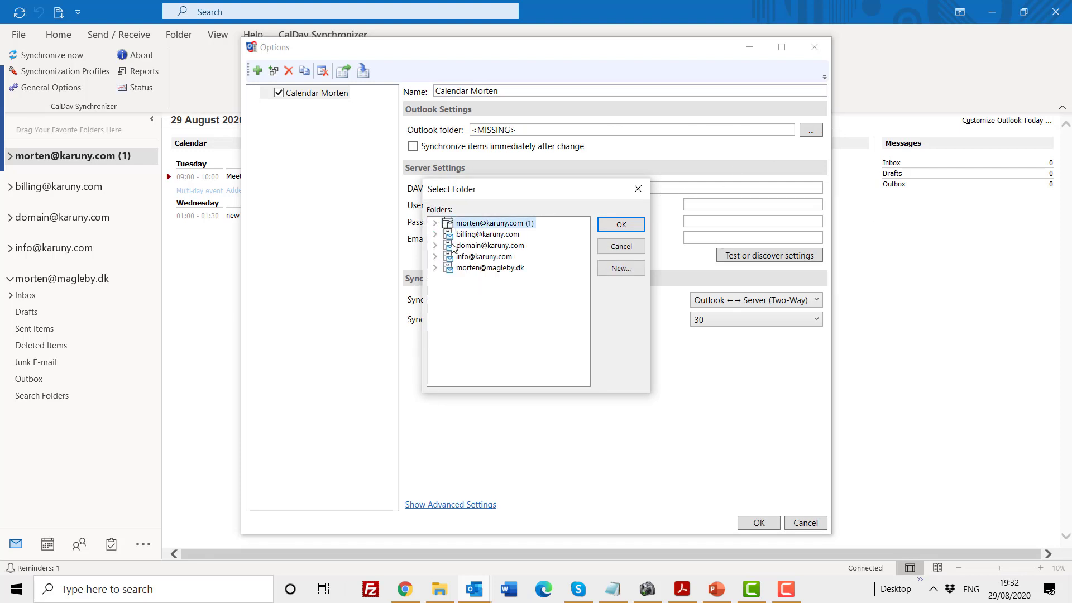
pyautogui.click(434, 223)
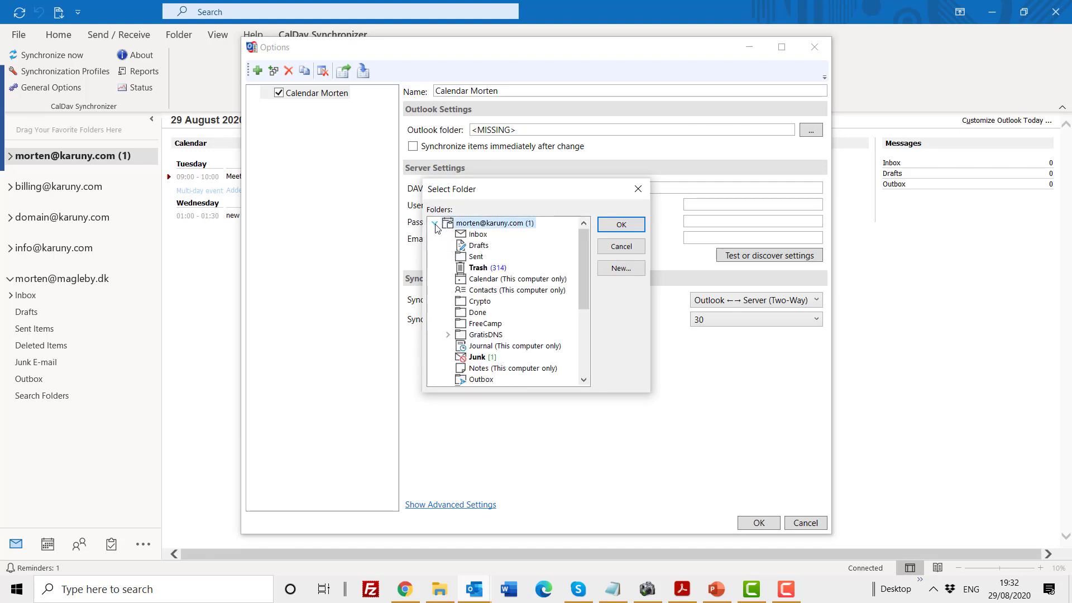
pyautogui.click(481, 282)
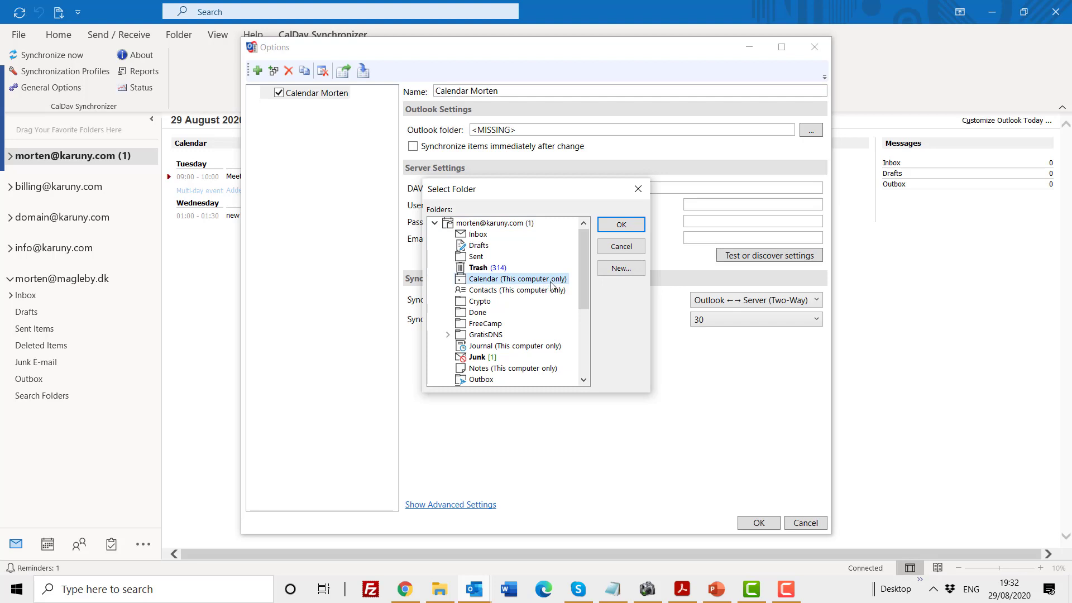
pyautogui.click(436, 224)
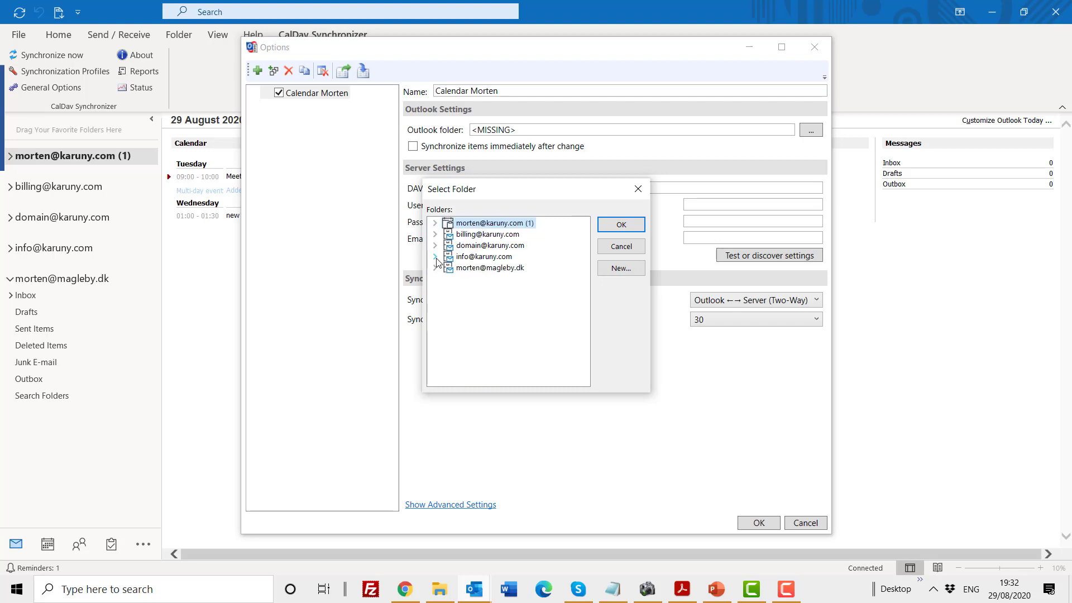
pyautogui.click(436, 257)
pyautogui.click(483, 303)
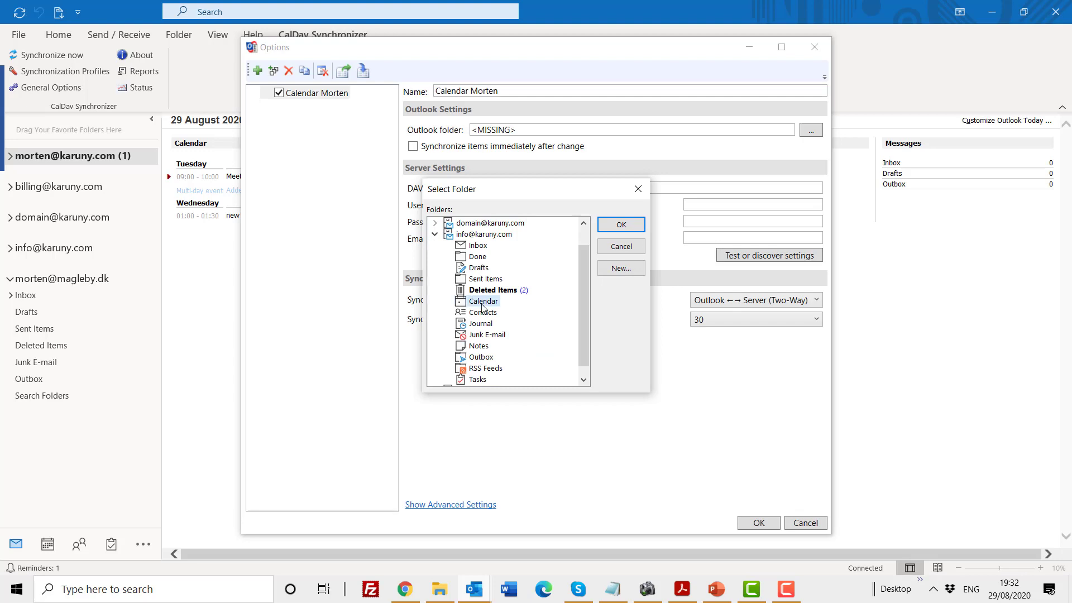
pyautogui.click(436, 235)
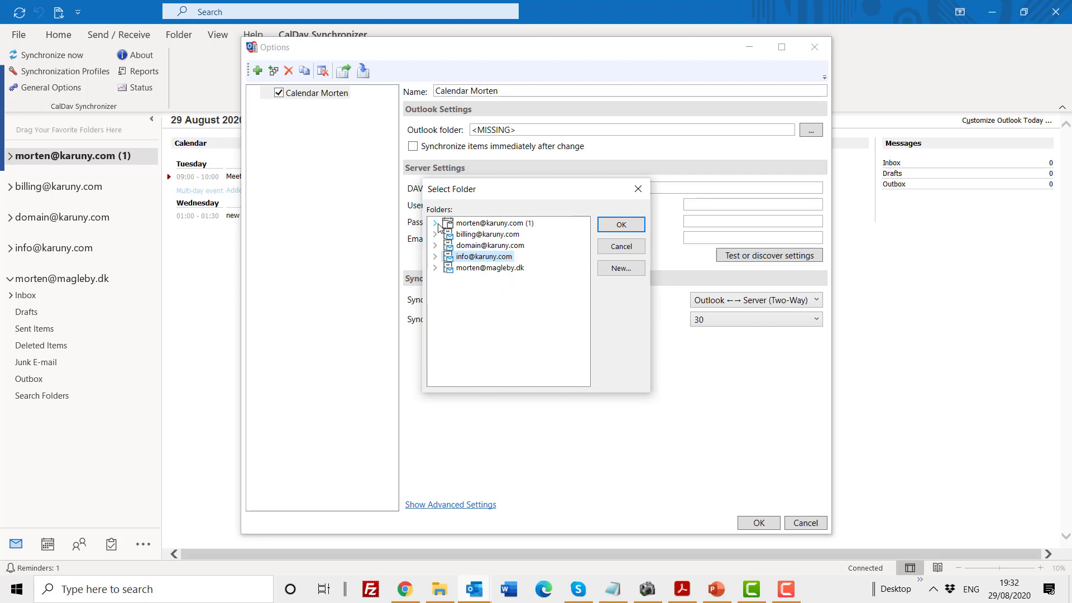
pyautogui.click(437, 223)
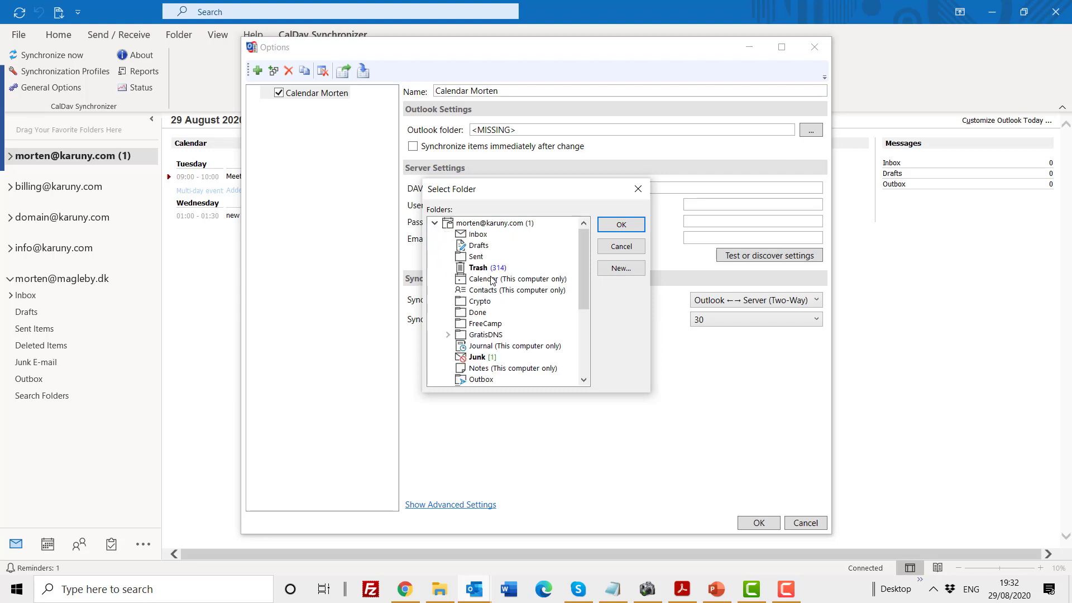
pyautogui.click(491, 280)
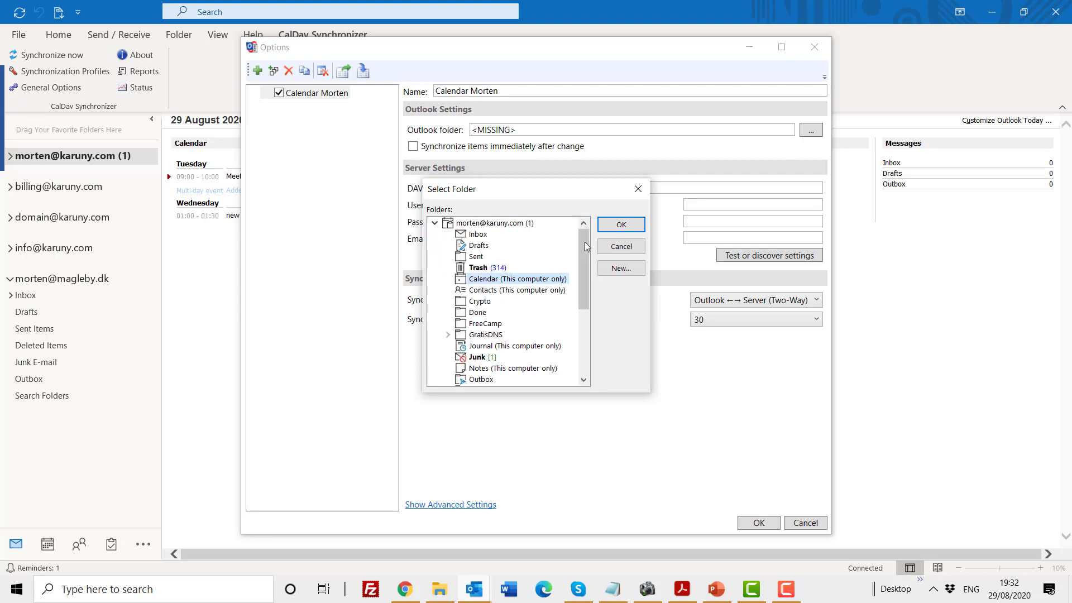
pyautogui.click(626, 226)
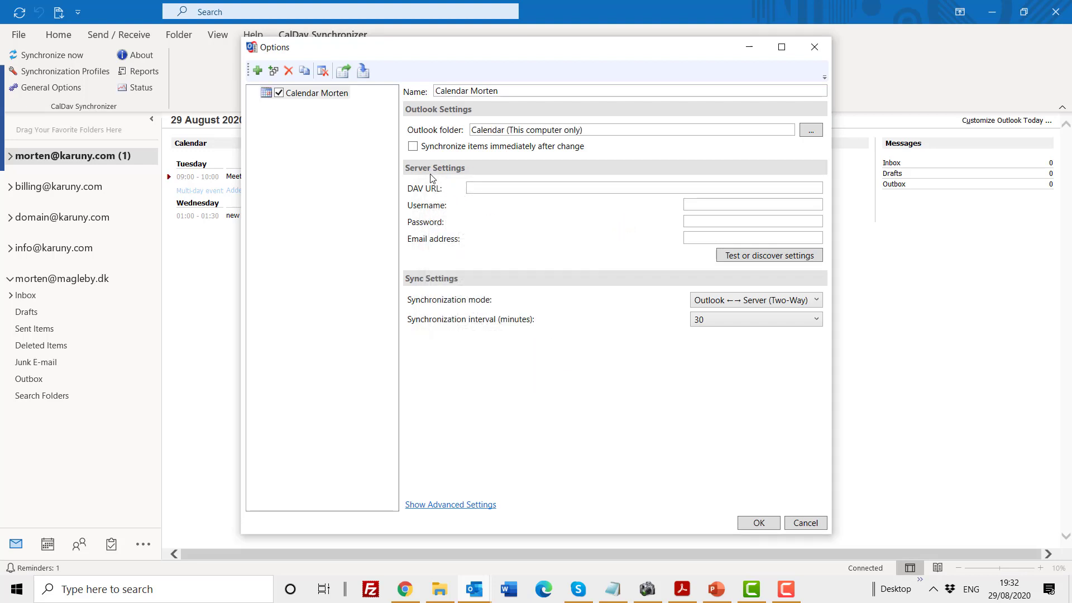
# Copy the DAV calendar URL from Notepad and paste it into the profile's DAV URL field.
pyautogui.click(613, 589)
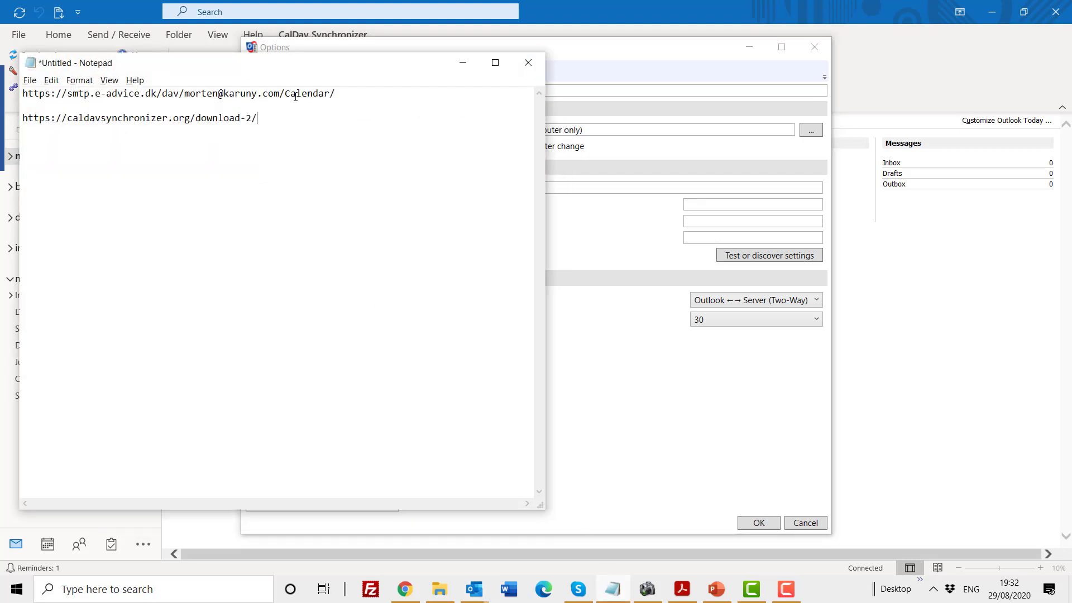
pyautogui.moveTo(343, 97); pyautogui.dragTo(22, 94)
pyautogui.hotkey('ctrl', 'c')
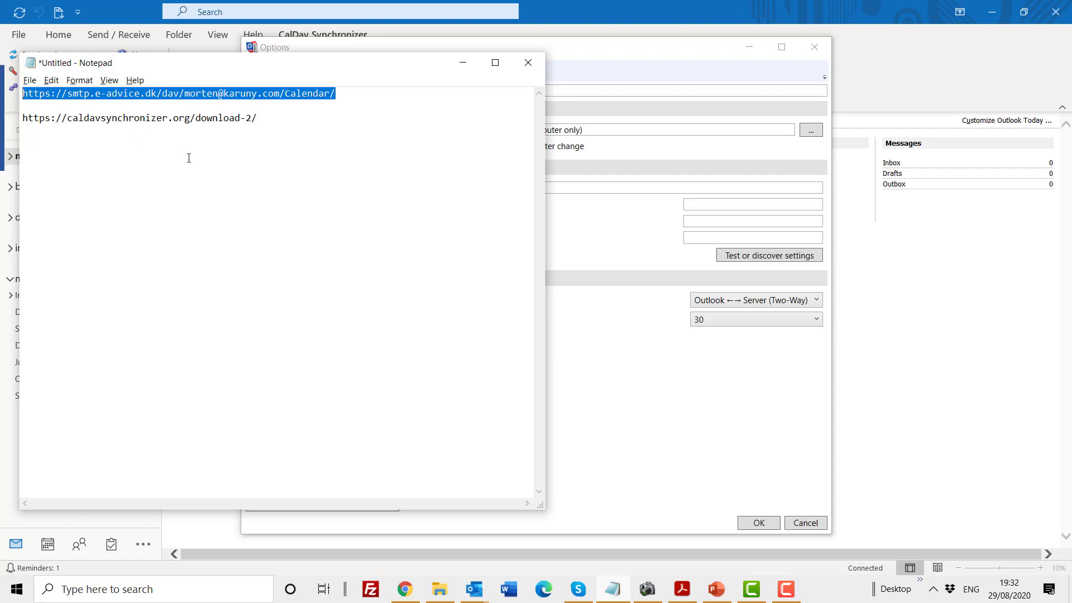
pyautogui.click(463, 63)
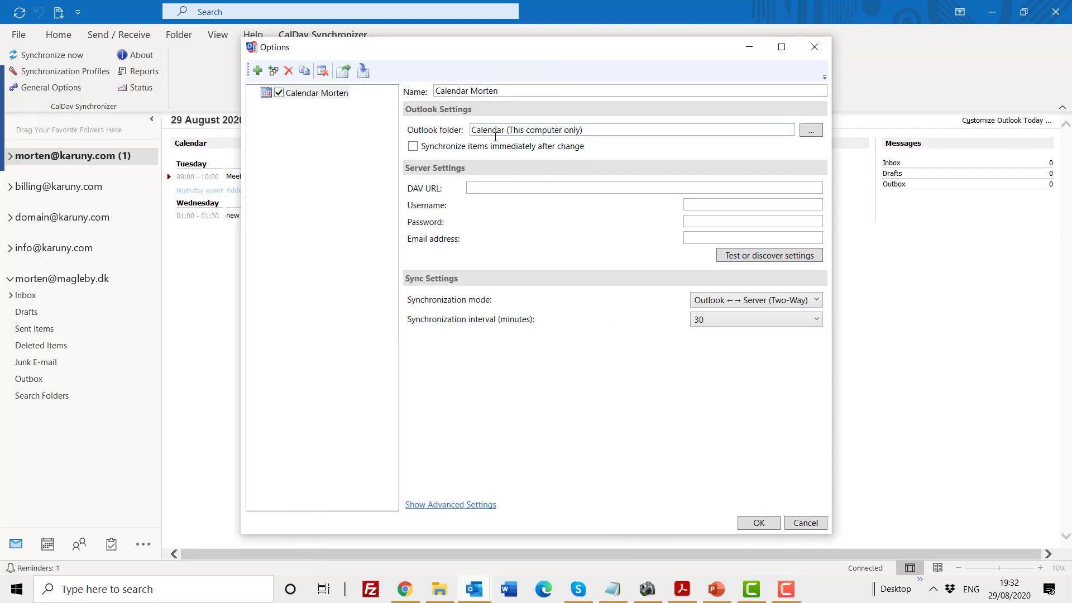
pyautogui.click(516, 187)
pyautogui.hotkey('ctrl', 'v')
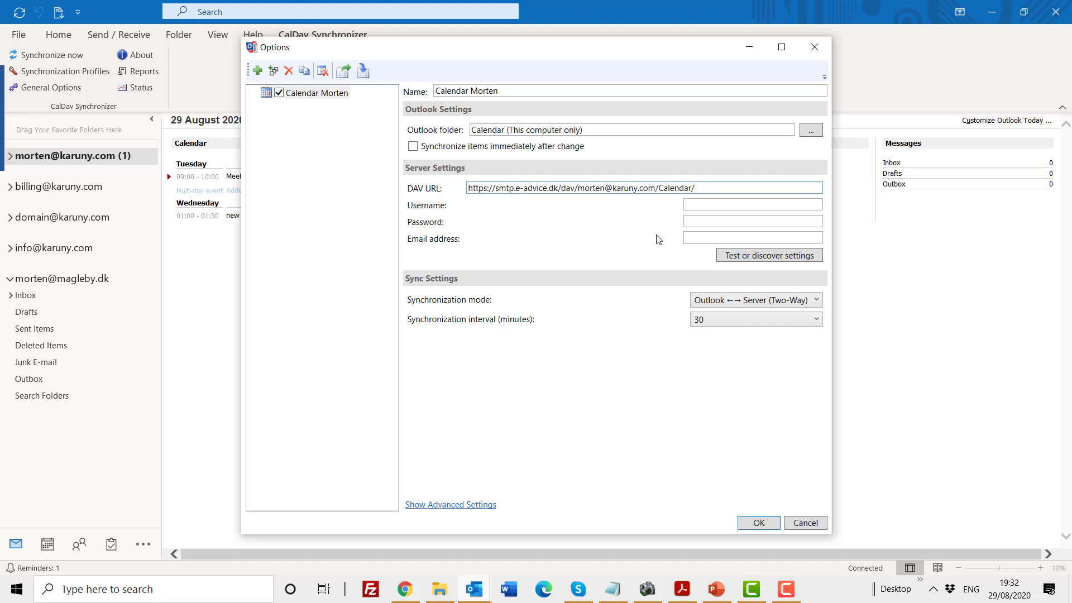
# Enter the account's username, password and email address in the profile.
pyautogui.click(708, 206)
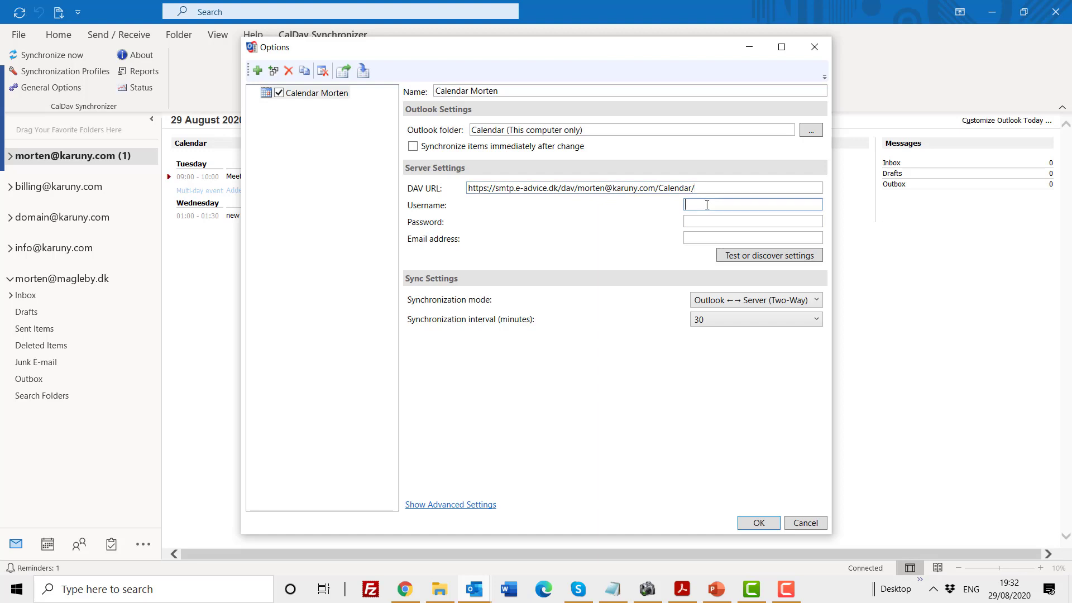
pyautogui.press('Tab')
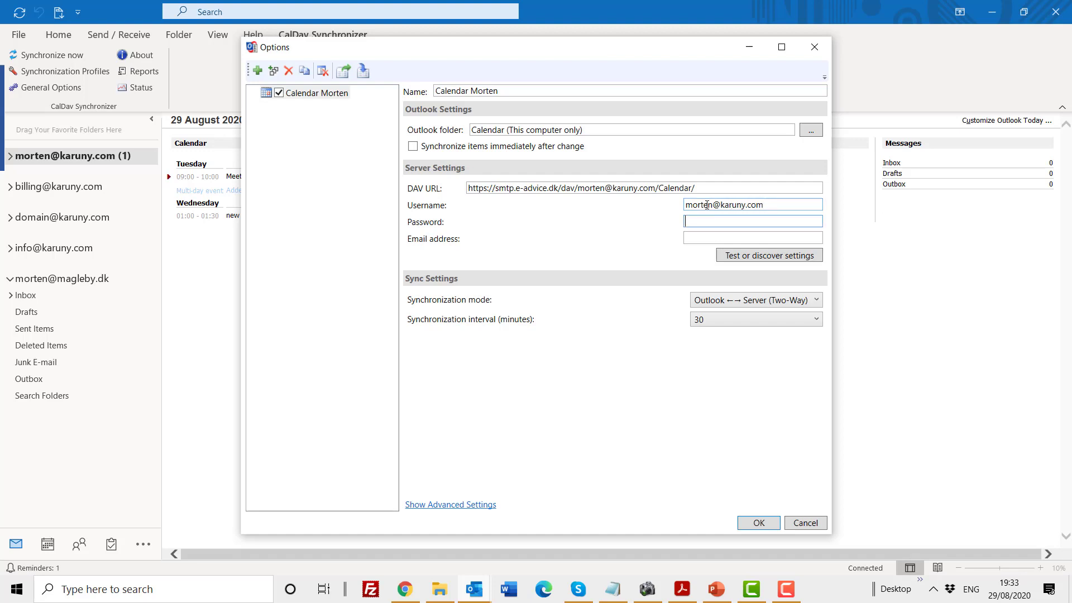
pyautogui.write('***********')
pyautogui.press('Tab')
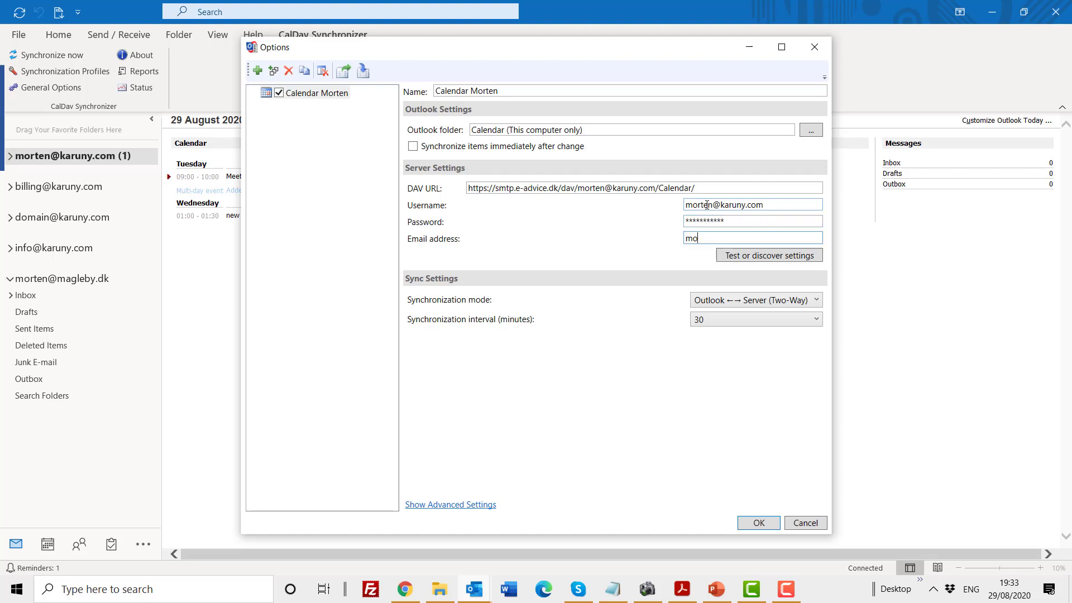
# Set the Calendar Morten profile's synchronization interval to 10 minutes.
pyautogui.click(792, 323)
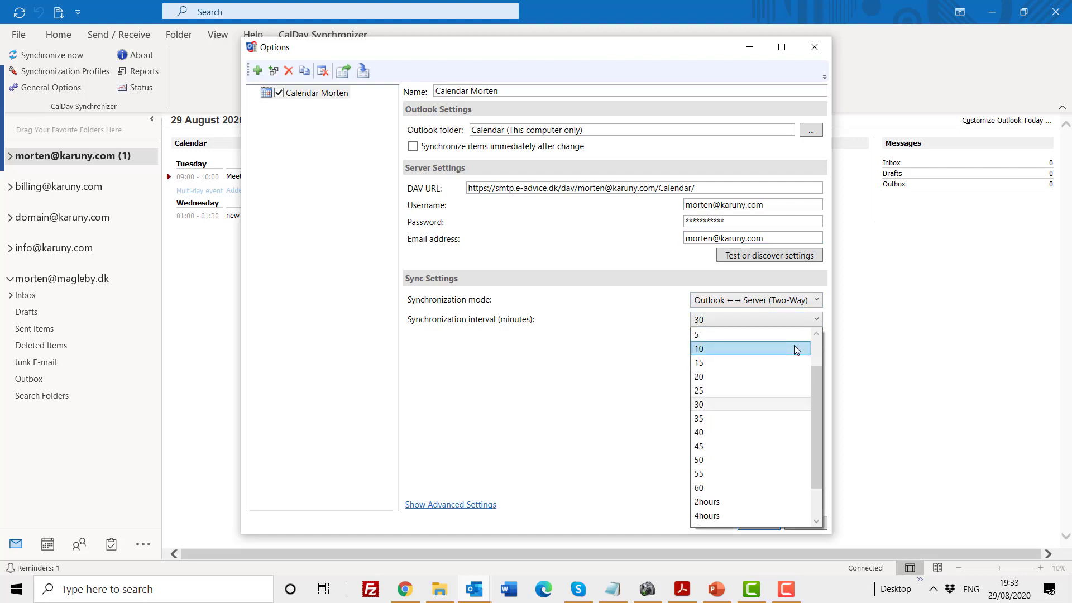
pyautogui.click(797, 349)
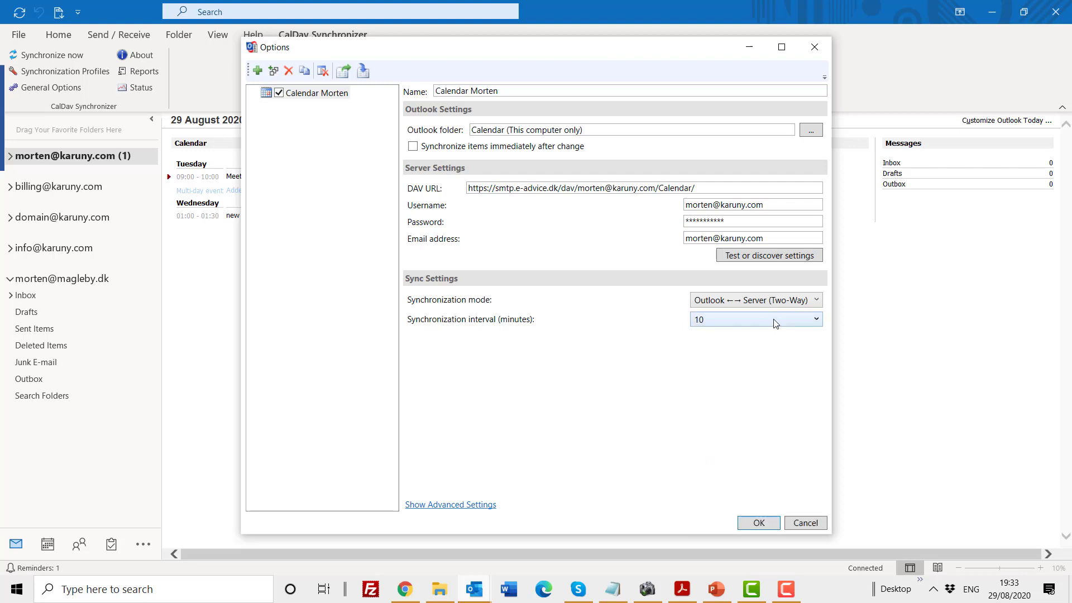
pyautogui.click(778, 322)
pyautogui.scroll(1, 749, 353)
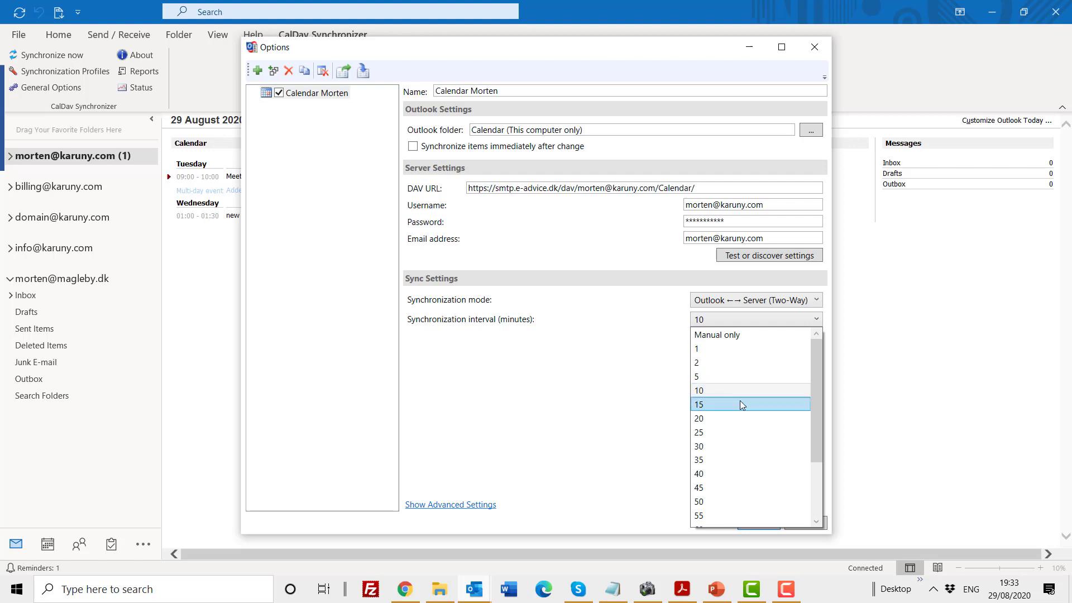
pyautogui.click(738, 392)
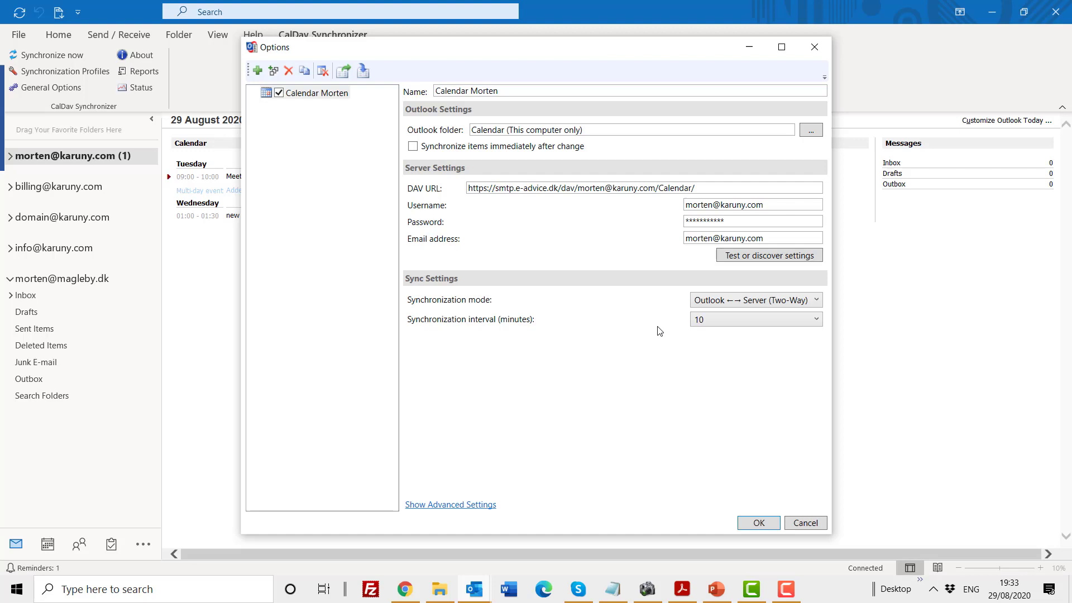
# Run Test or discover settings for Calendar Morten and acknowledge the successful connection message.
pyautogui.click(773, 257)
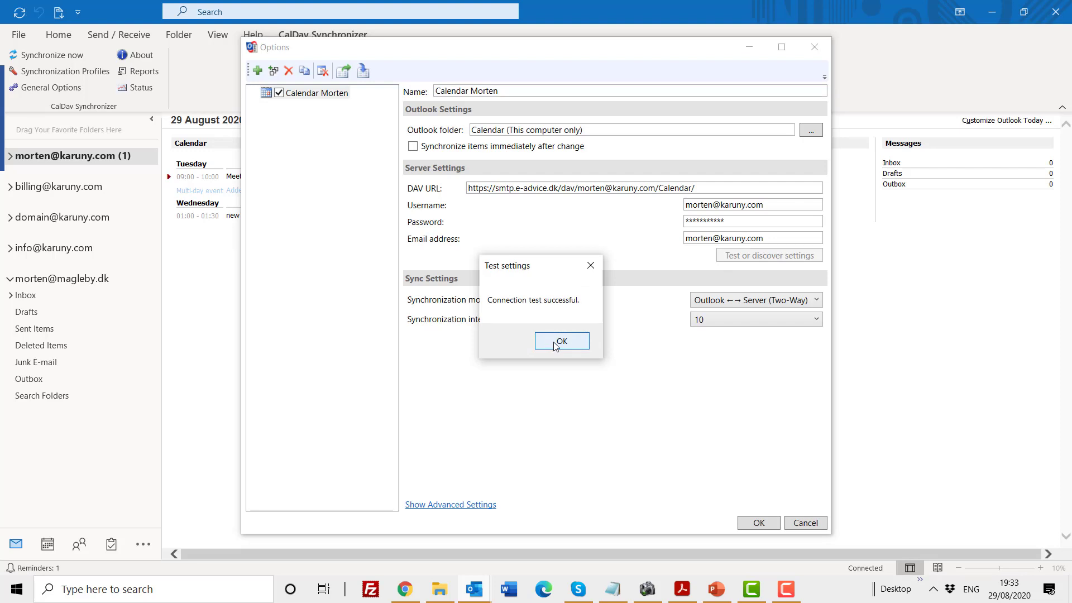
pyautogui.click(554, 342)
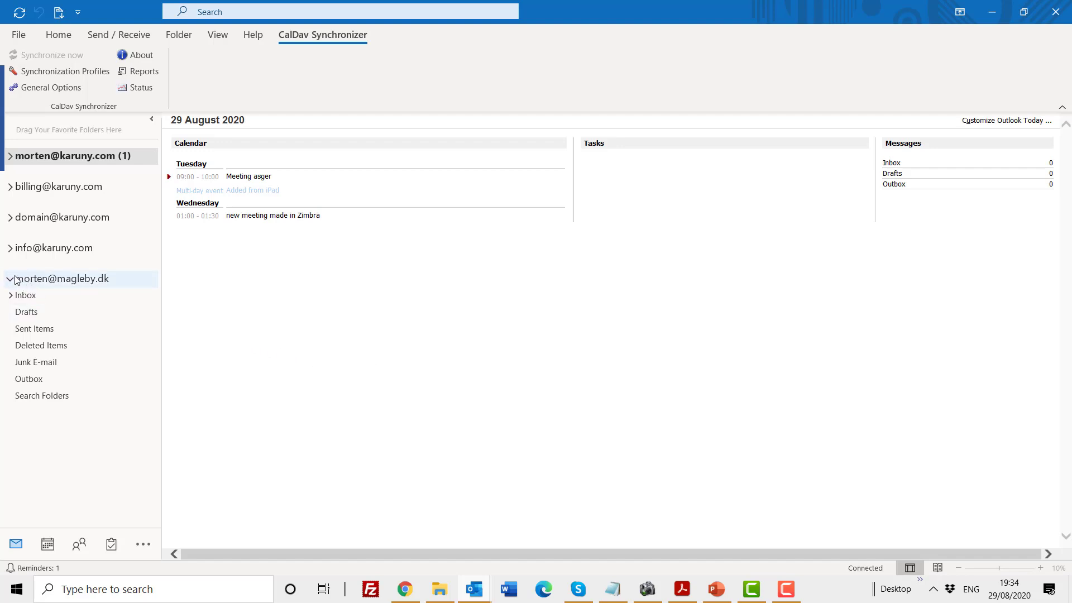
# In the calendar, create the all-day event 'Day Off. Made in Outlook' on Sunday 20 September 2020.
pyautogui.click(53, 546)
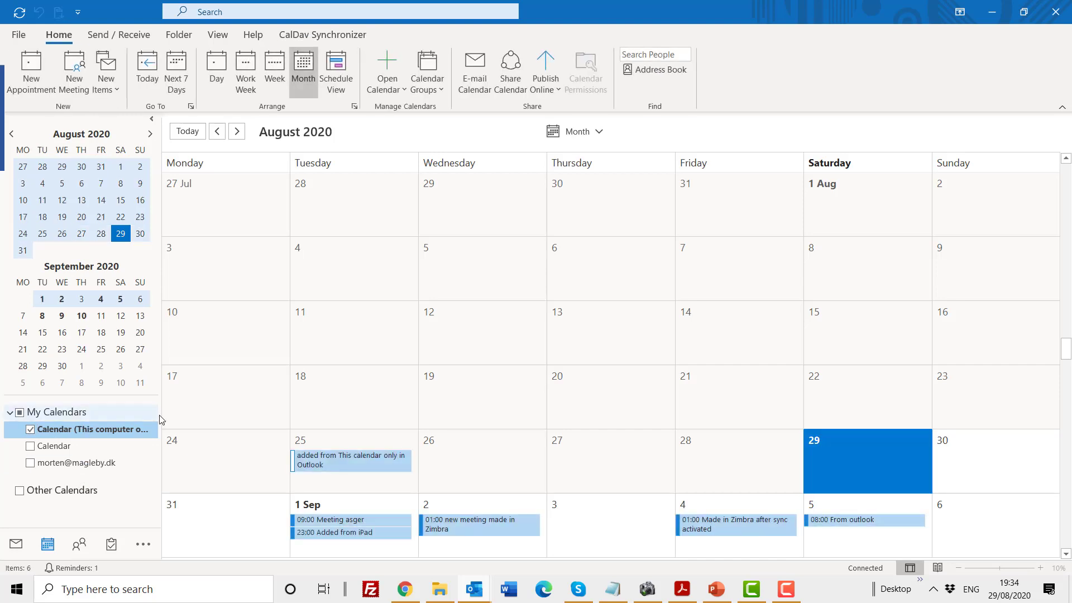
pyautogui.click(239, 136)
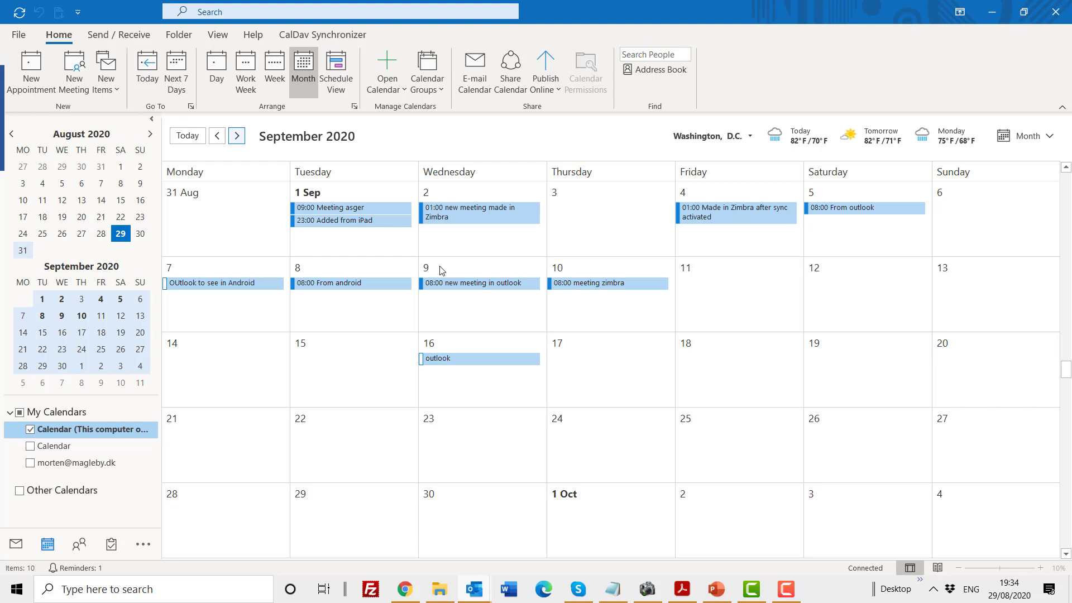
pyautogui.click(957, 374)
pyautogui.click(957, 374)
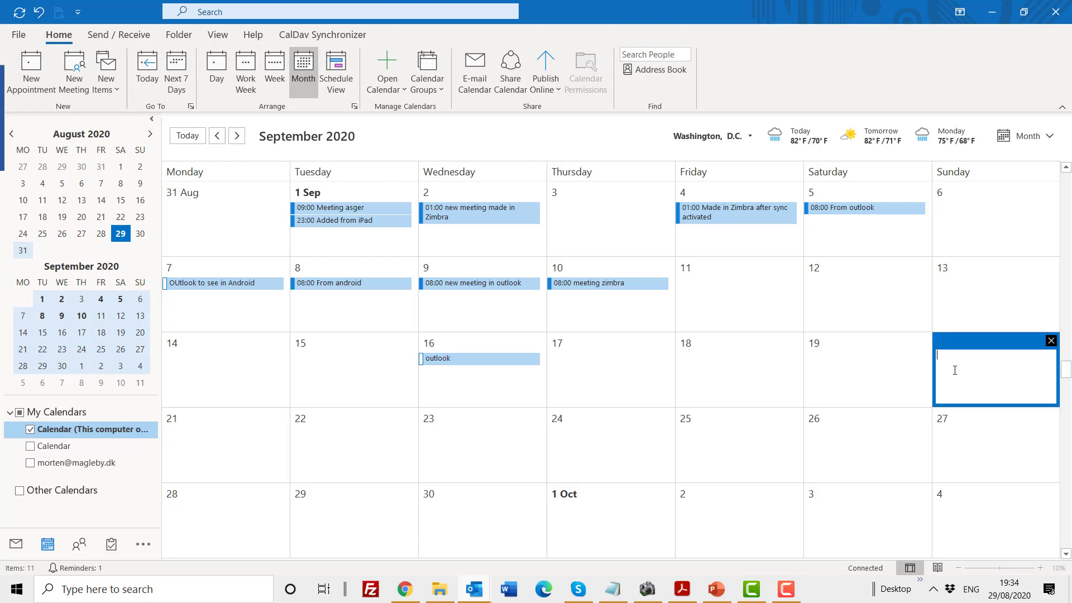
pyautogui.rightClick(956, 374)
pyautogui.click(955, 372)
pyautogui.write('Day Off. Made in Outlook')
pyautogui.press('Return')
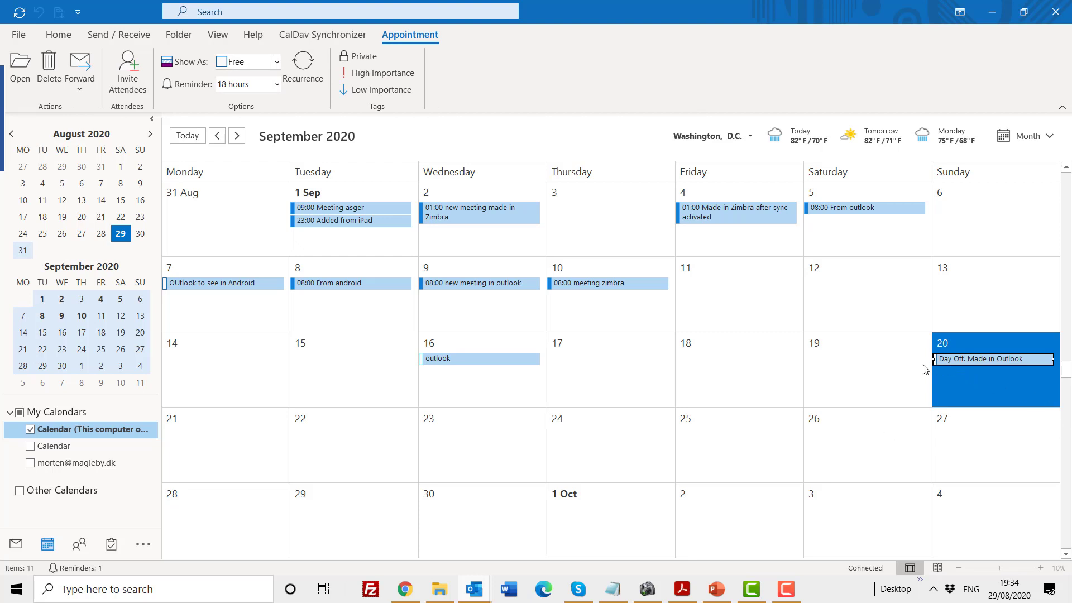
# Run CalDav Synchronizer's Synchronize now to push the Day Off event to Zimbra.
pyautogui.click(304, 36)
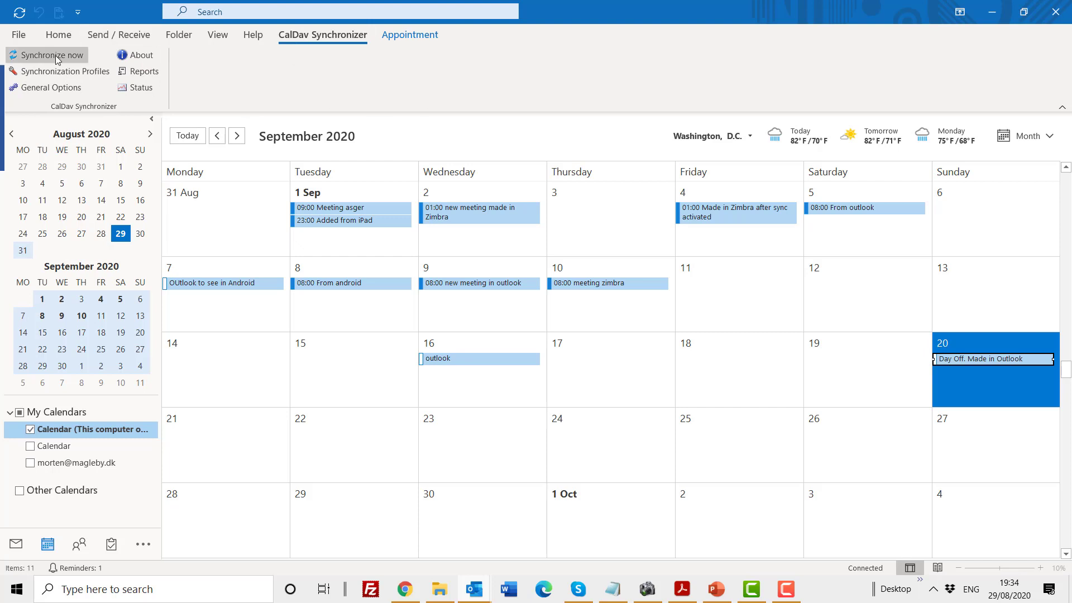
pyautogui.click(56, 55)
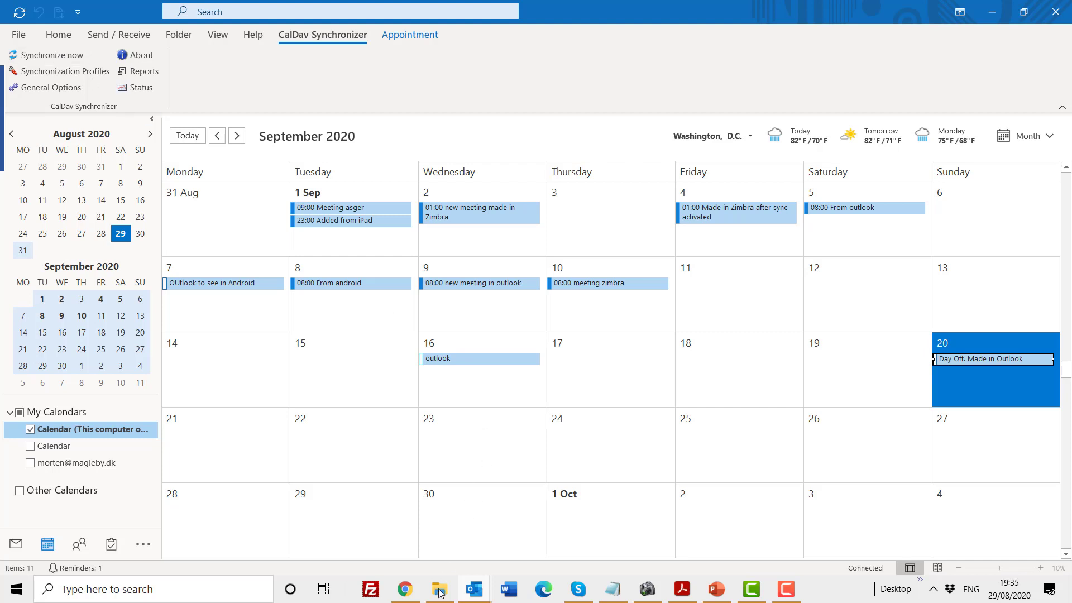
pyautogui.click(405, 597)
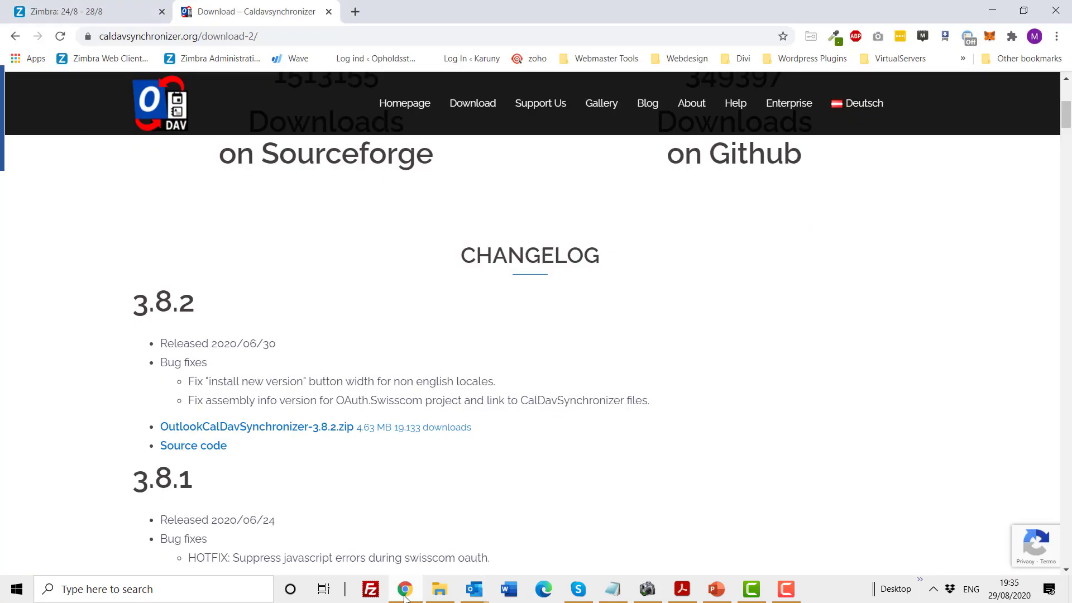
pyautogui.click(82, 19)
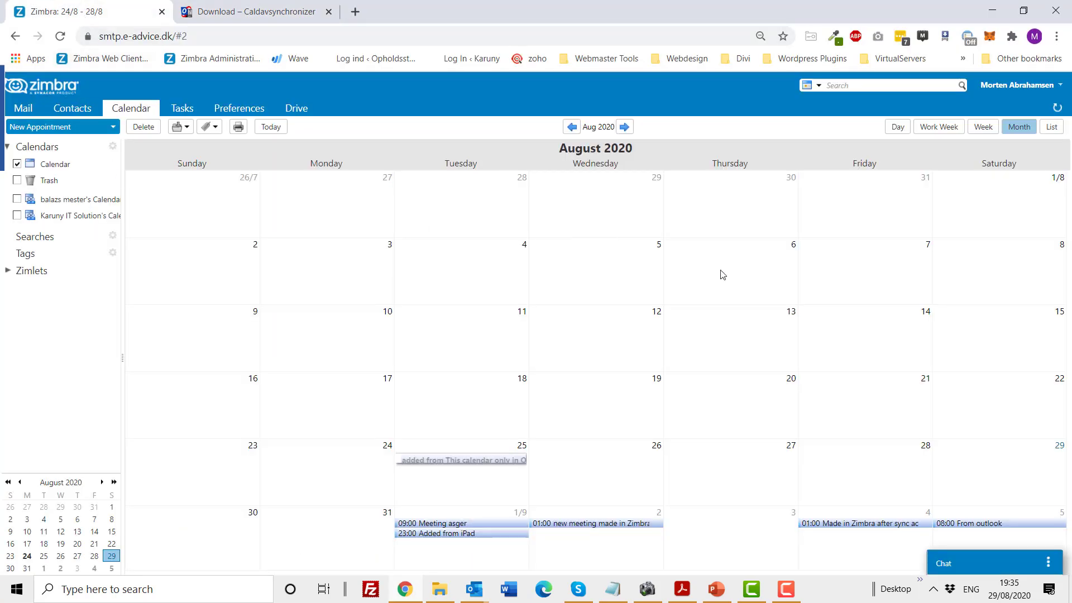
pyautogui.click(625, 127)
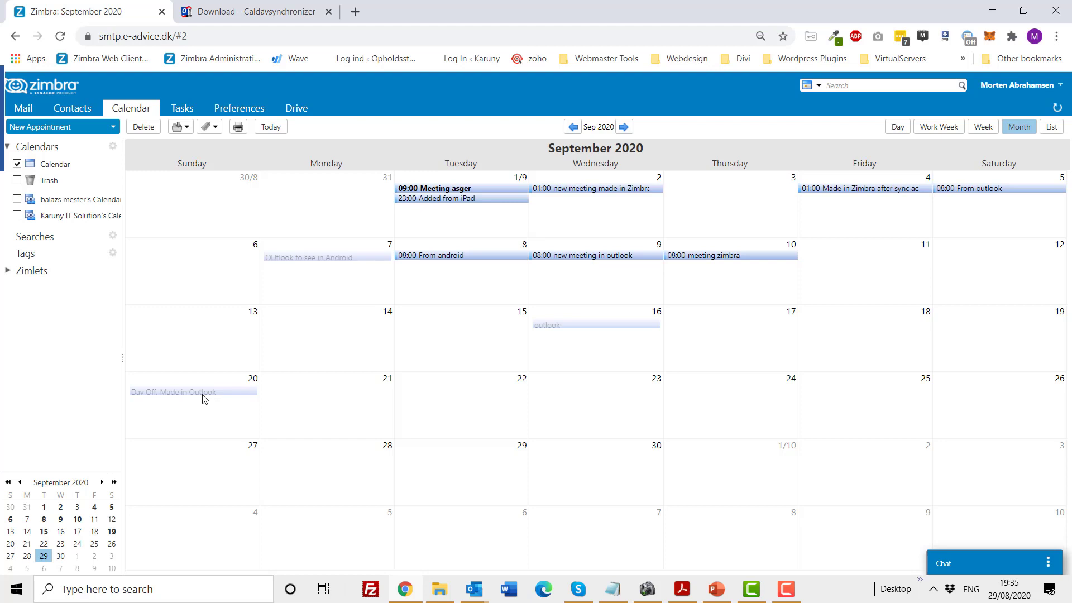
pyautogui.moveTo(204, 398)
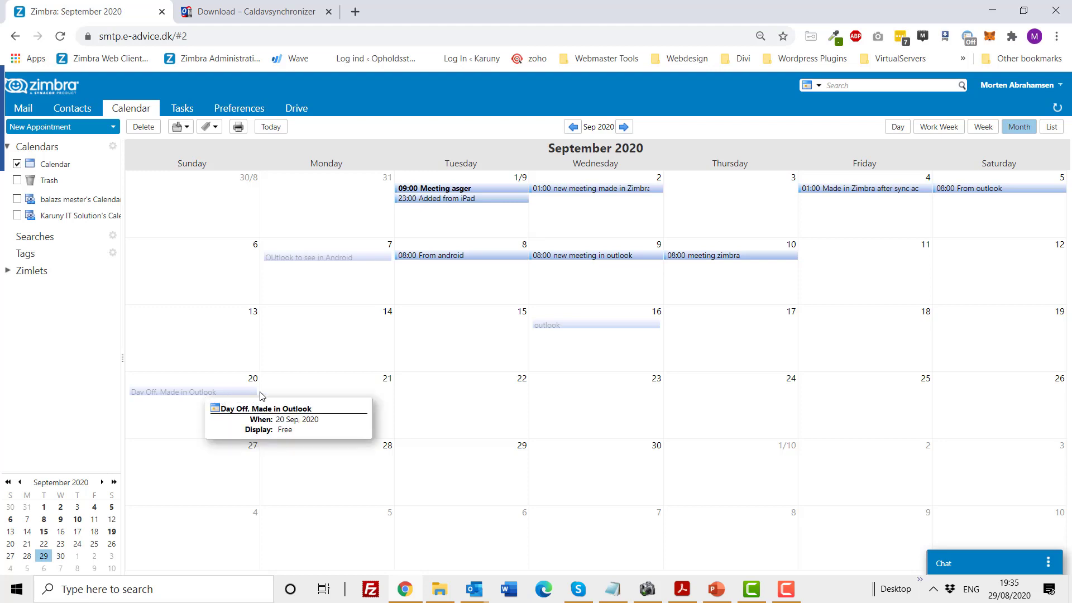
# Add an 08:00 'Meeting about SmartCollection' appointment on Monday 21 September via QuickAdd.
pyautogui.click(307, 388)
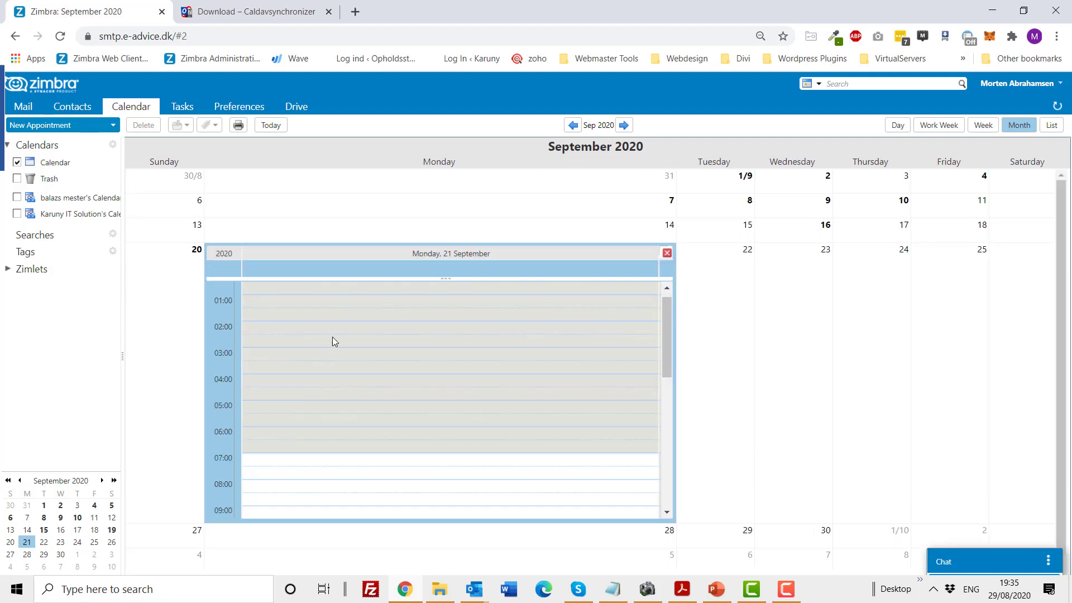
pyautogui.scroll(-3, 314, 350)
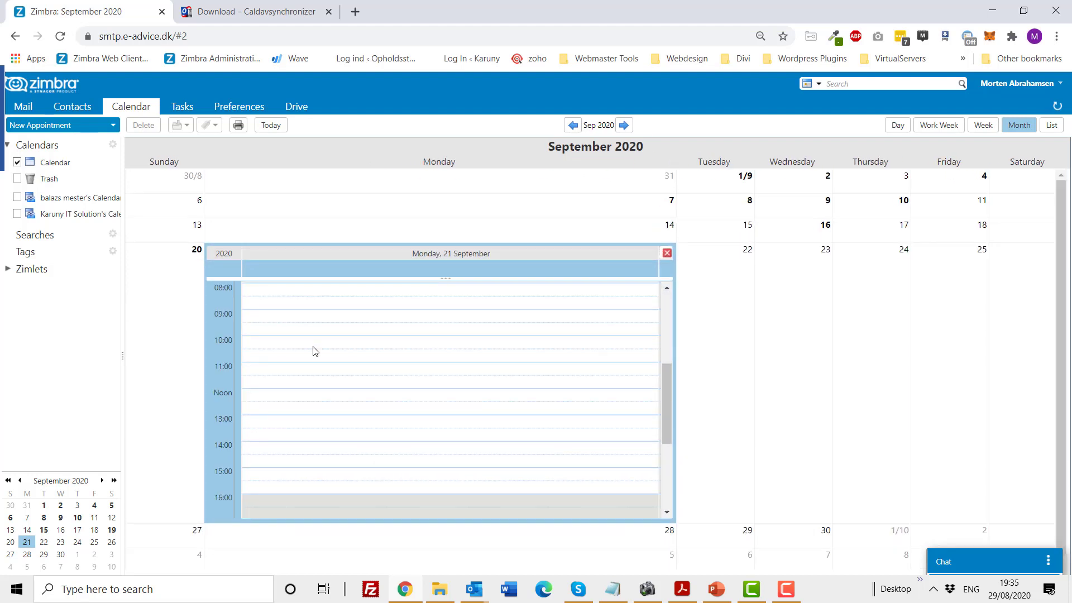
pyautogui.scroll(2, 314, 349)
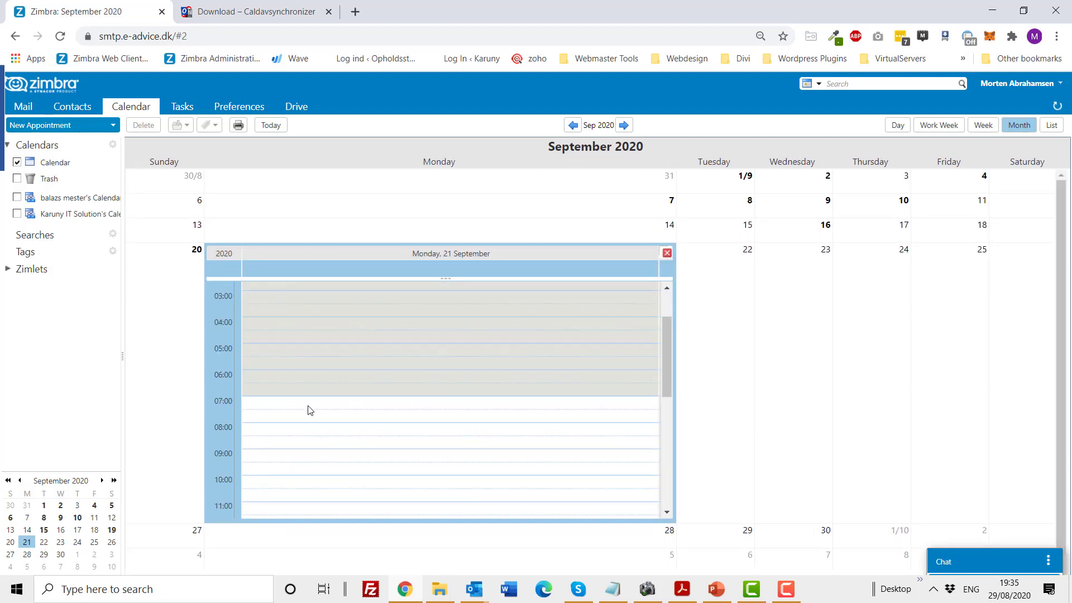
pyautogui.doubleClick(311, 434)
pyautogui.write('M')
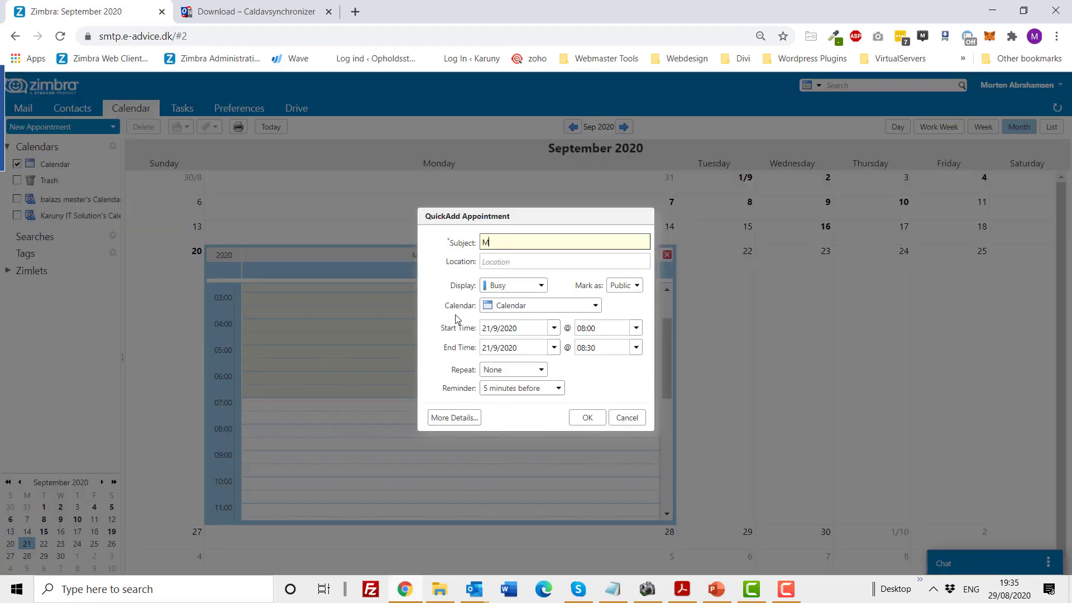
pyautogui.write('eeting about SmartCollection')
pyautogui.click(588, 418)
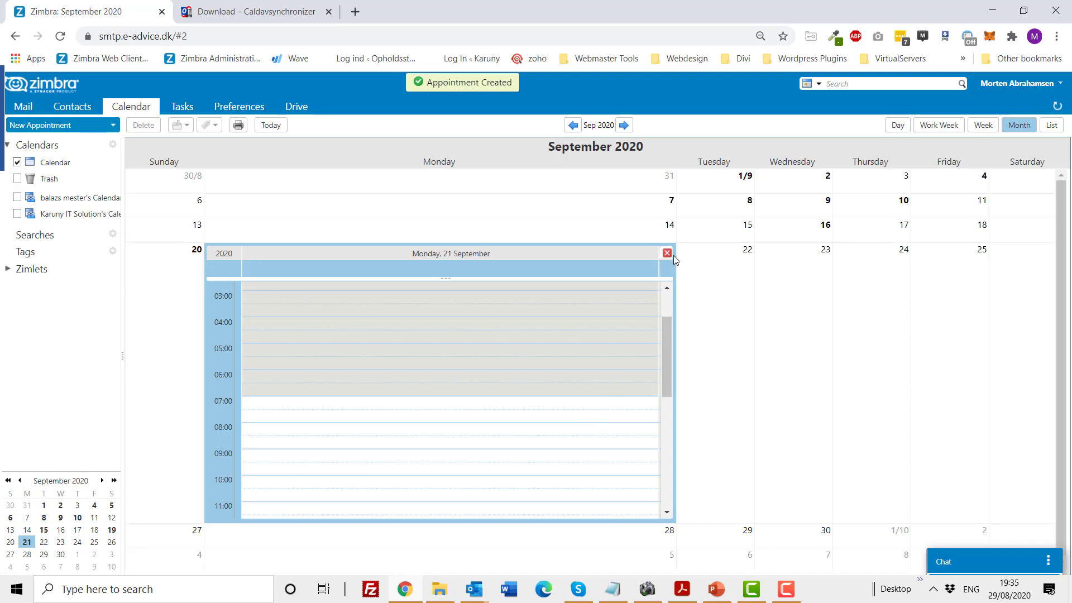
pyautogui.click(668, 254)
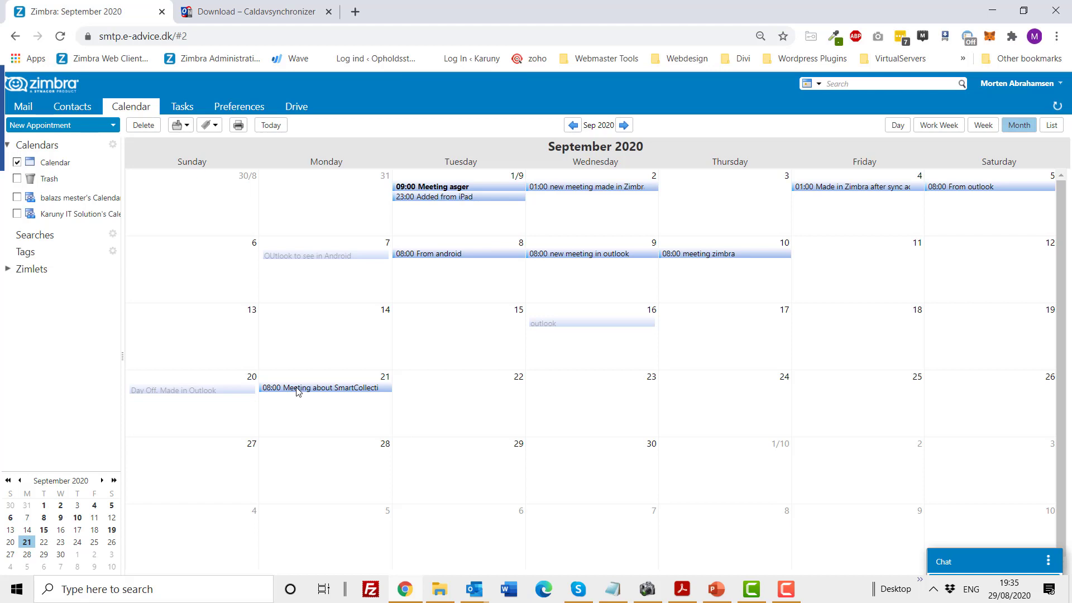
pyautogui.moveTo(297, 391)
pyautogui.click(474, 589)
pyautogui.click(439, 531)
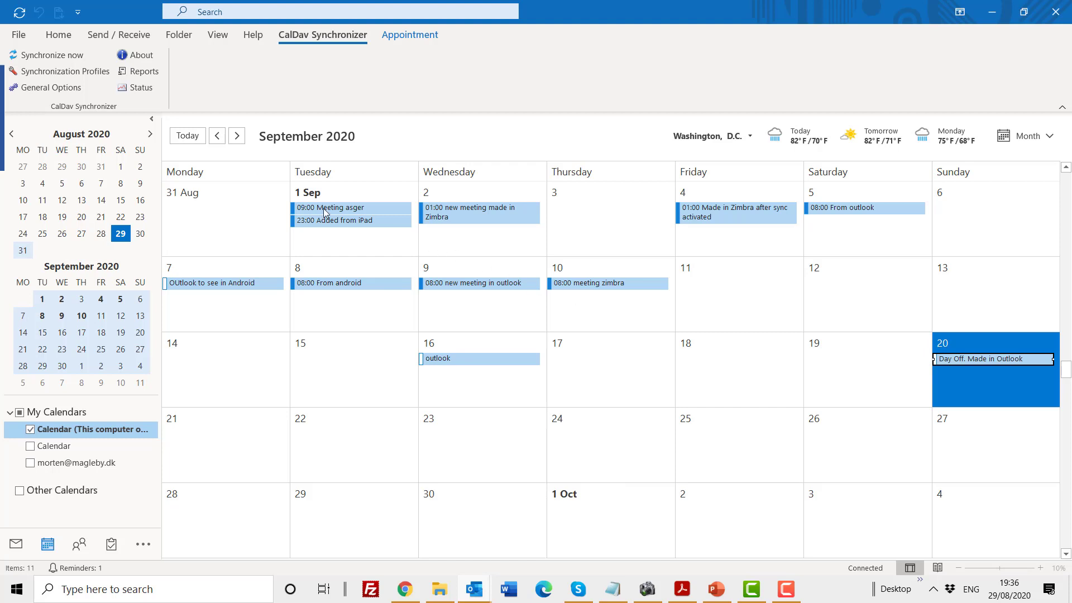
pyautogui.click(43, 56)
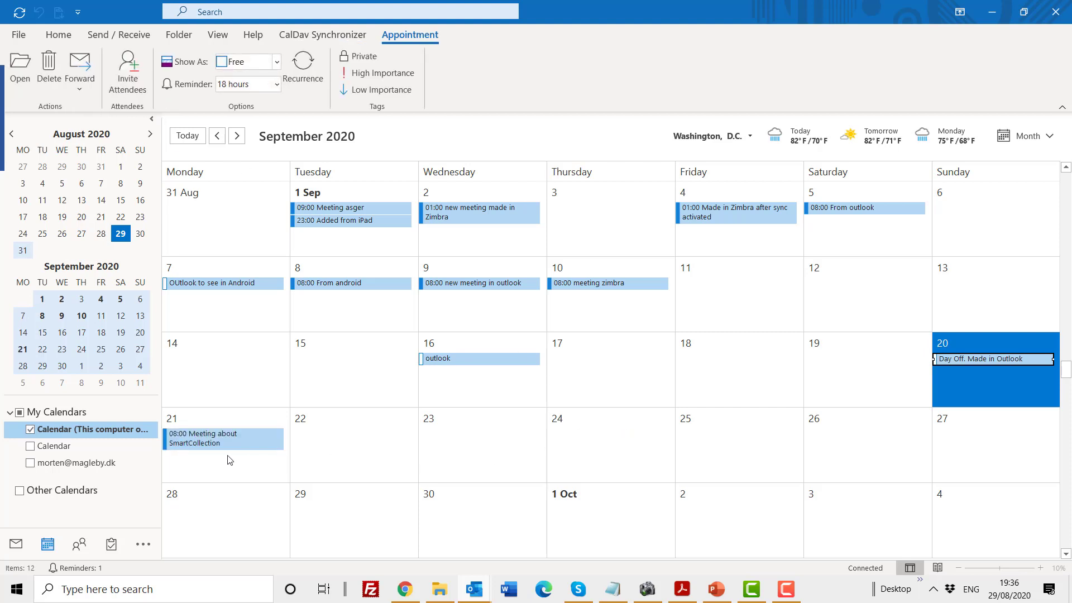
pyautogui.moveTo(204, 441)
pyautogui.click(17, 37)
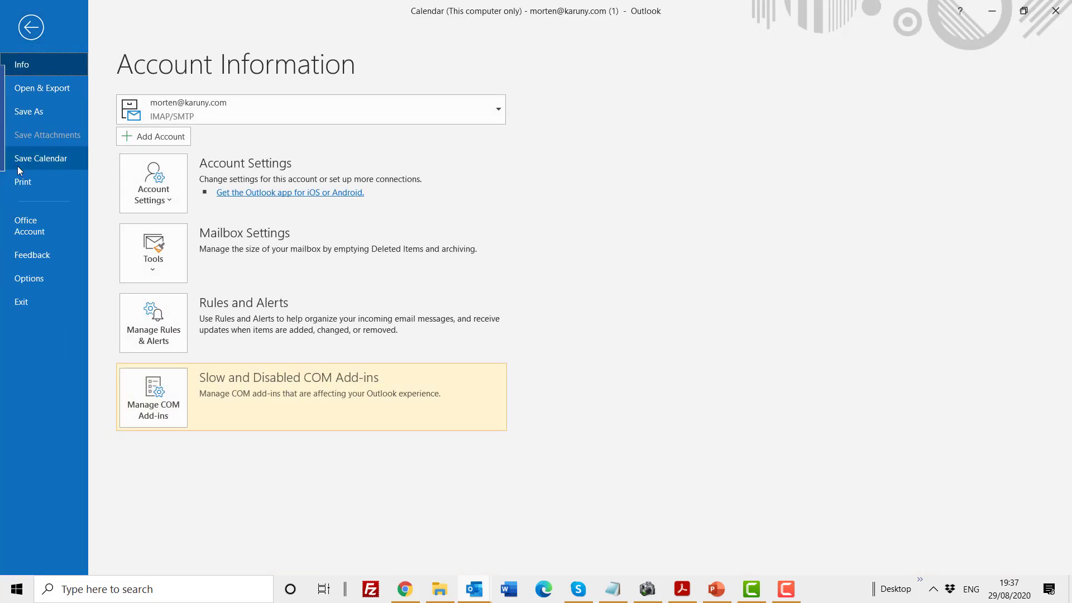
pyautogui.click(25, 280)
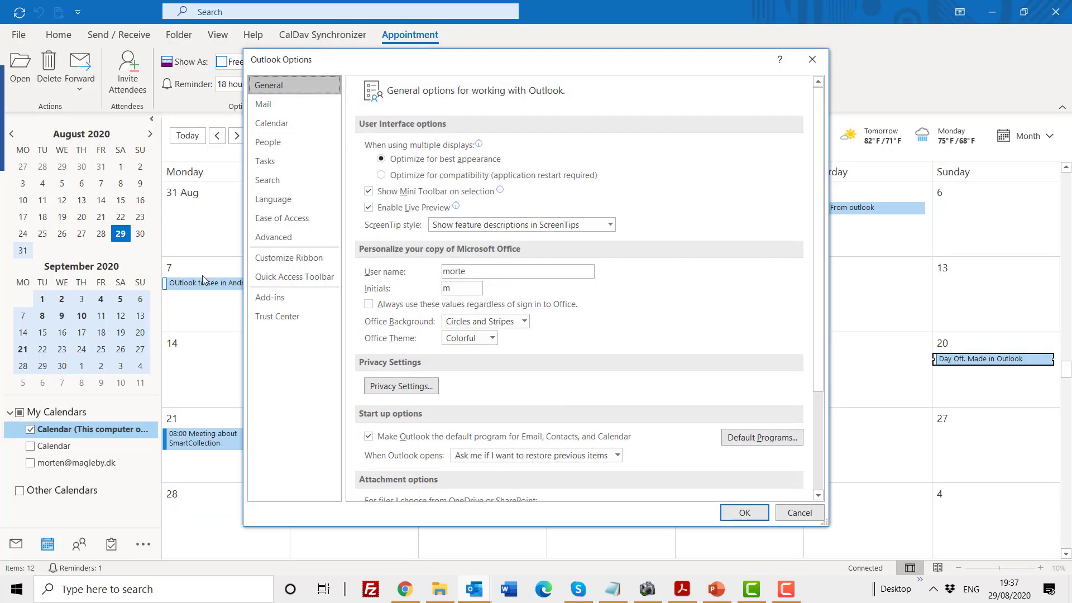
pyautogui.click(270, 296)
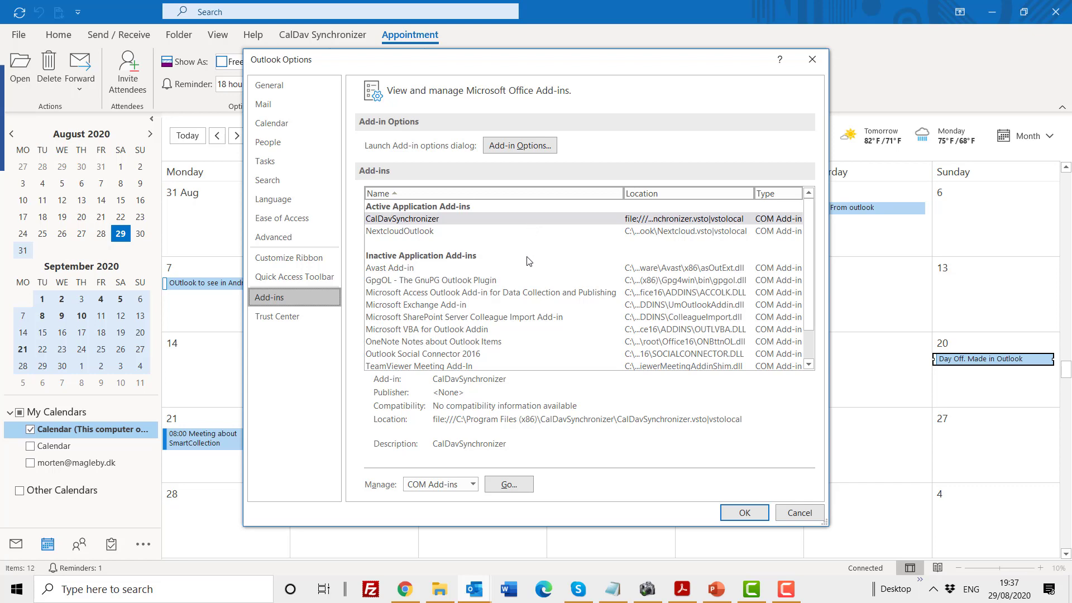
pyautogui.click(507, 486)
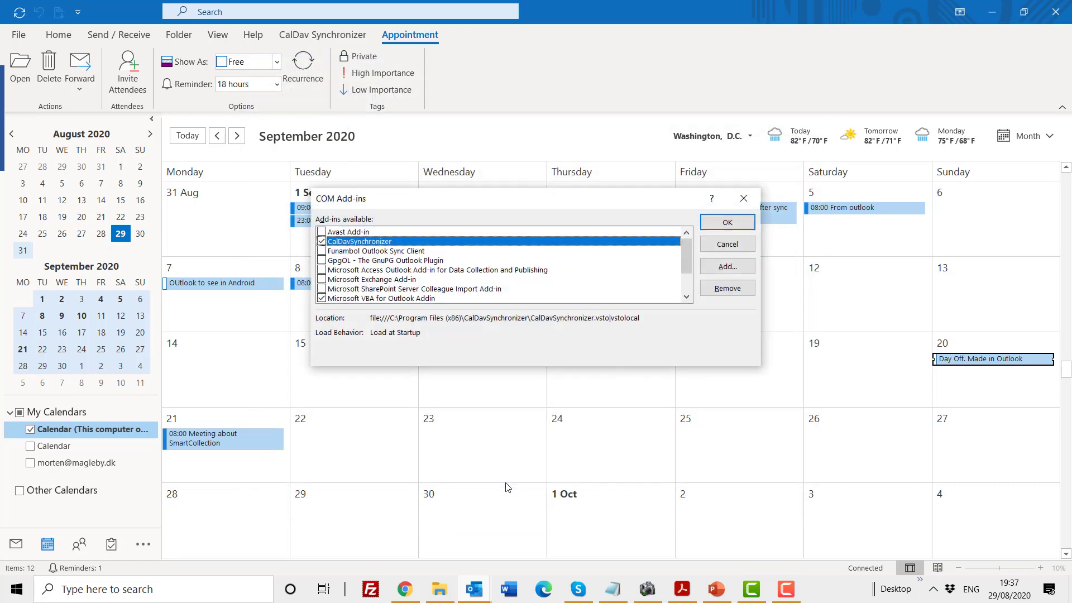
pyautogui.click(322, 242)
pyautogui.click(737, 223)
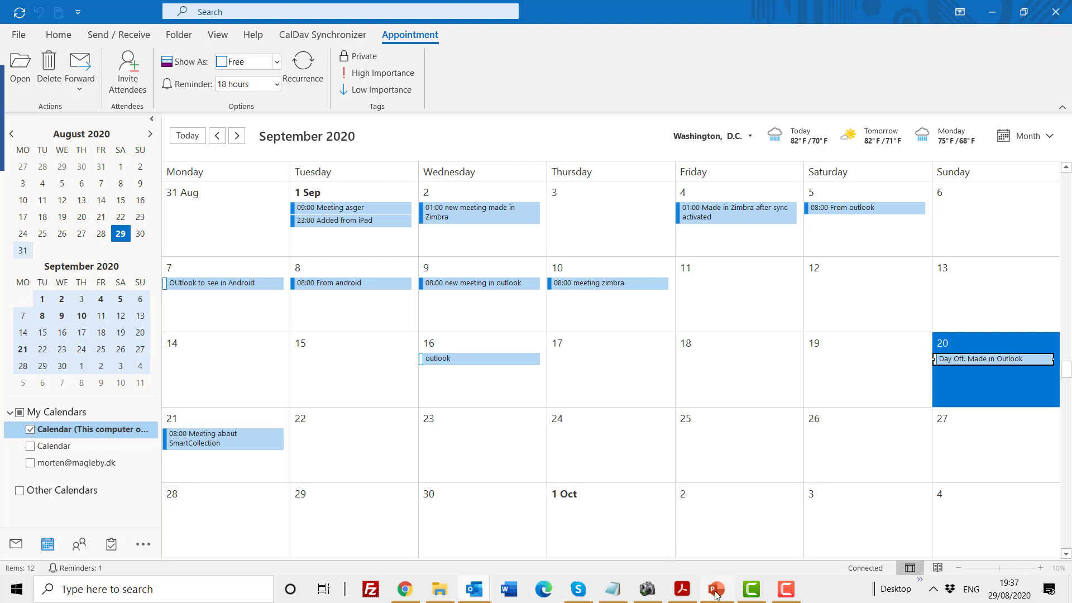
# Bring up the PowerPoint presentation from the taskbar.
pyautogui.moveTo(716, 595)
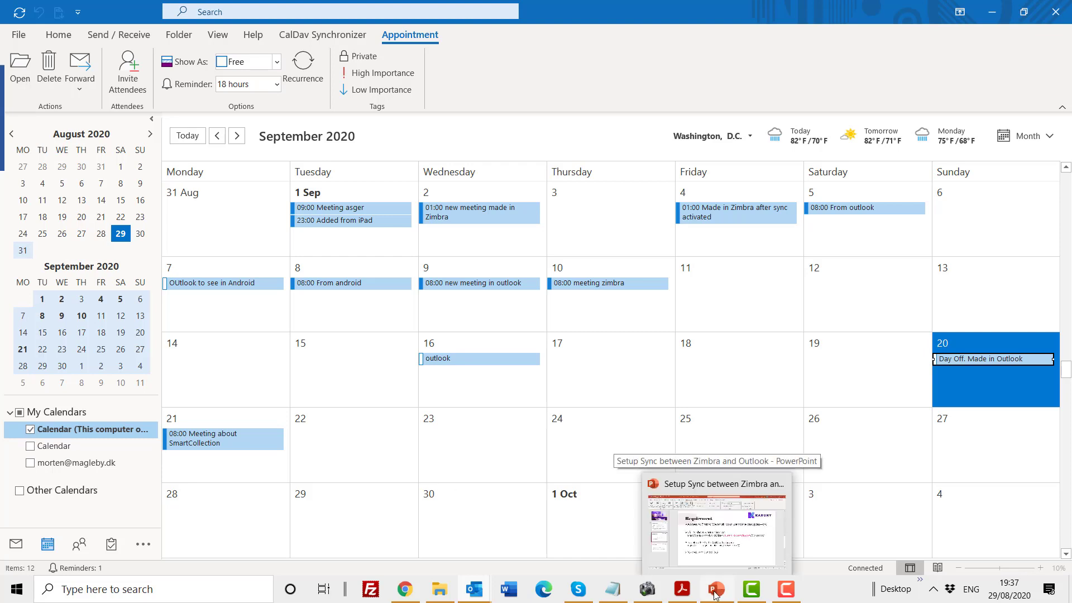